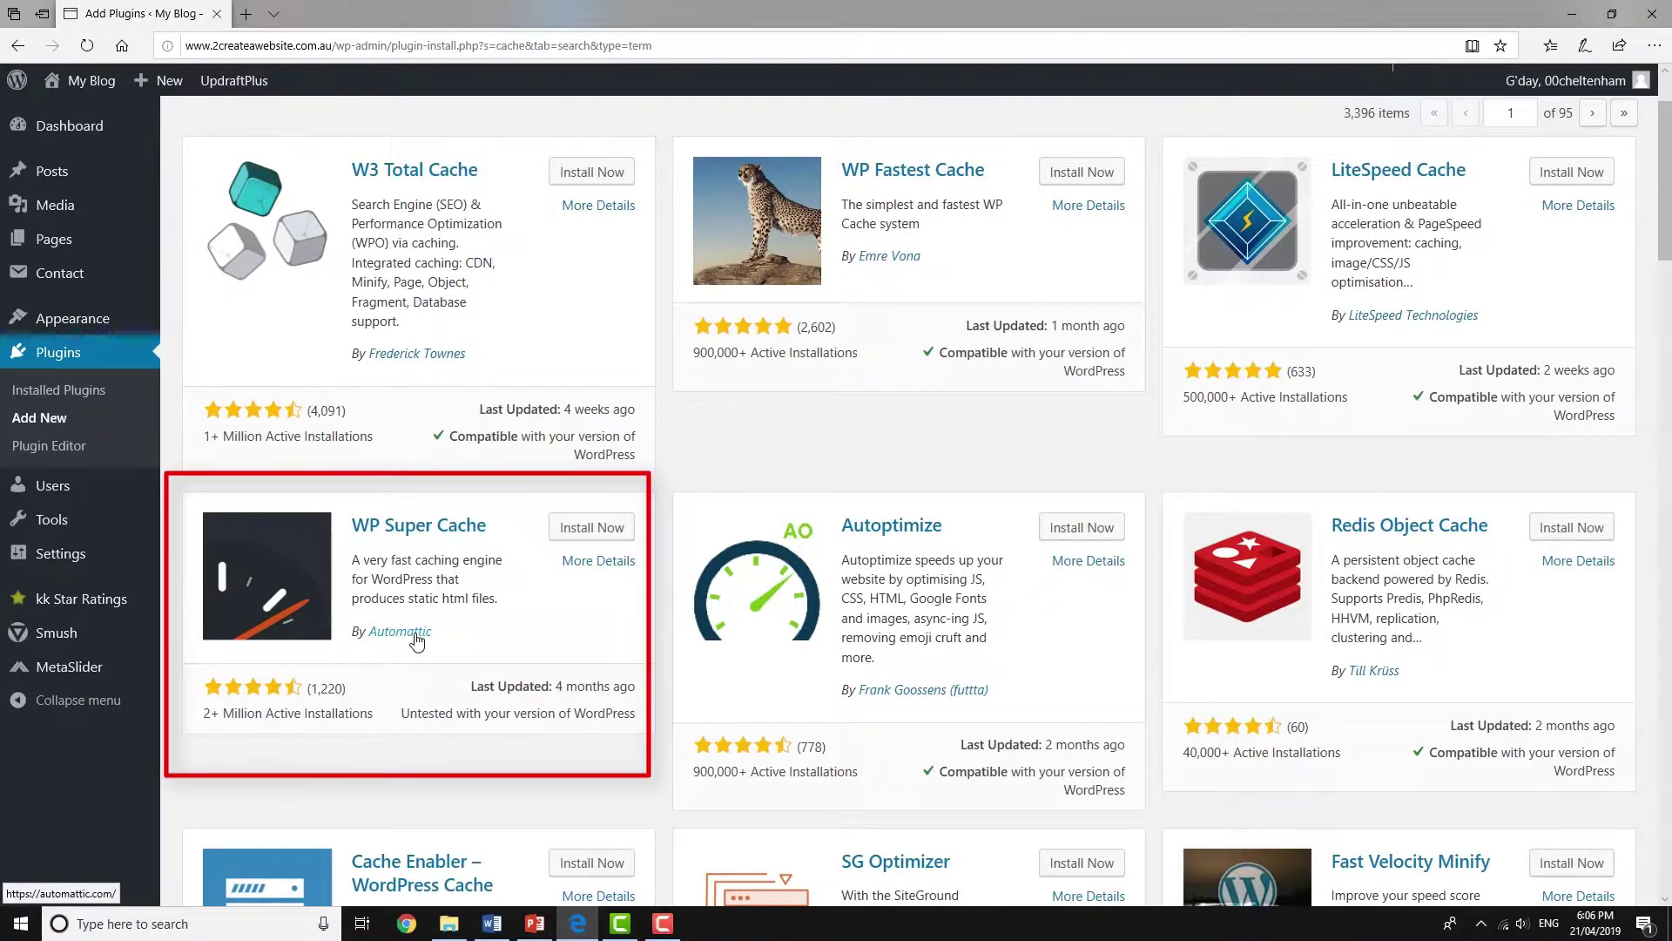
# Install and activate the WP Fastest Cache plugin from the cache plugin search results
pyautogui.scroll(2, 509, 581)
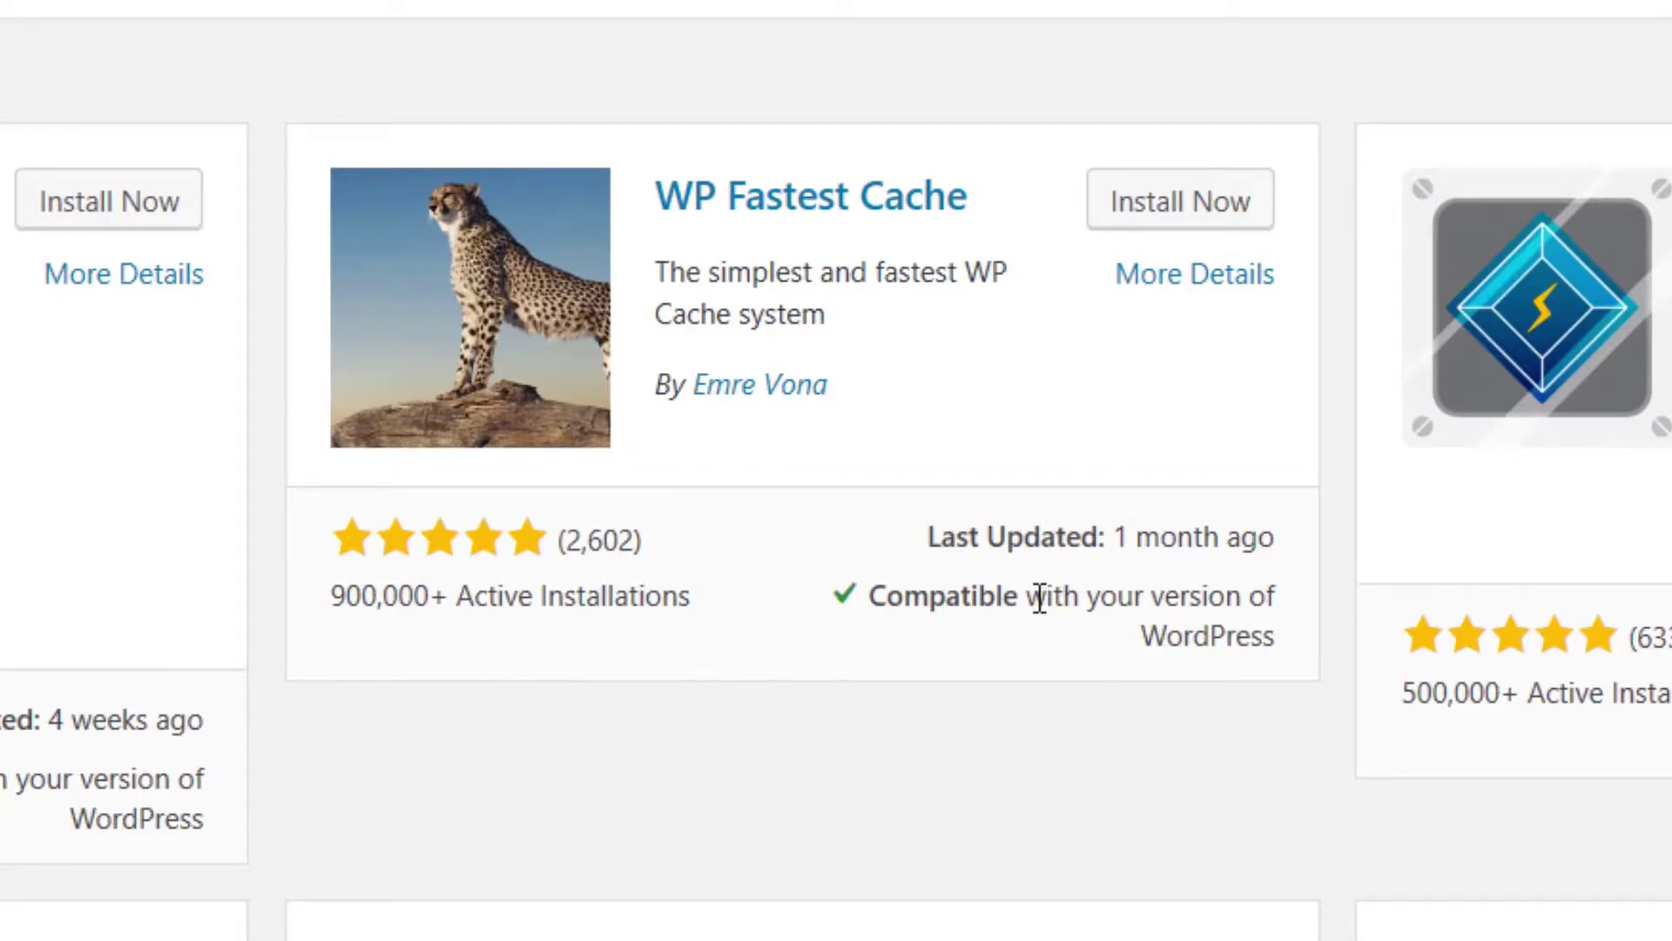
pyautogui.click(1141, 213)
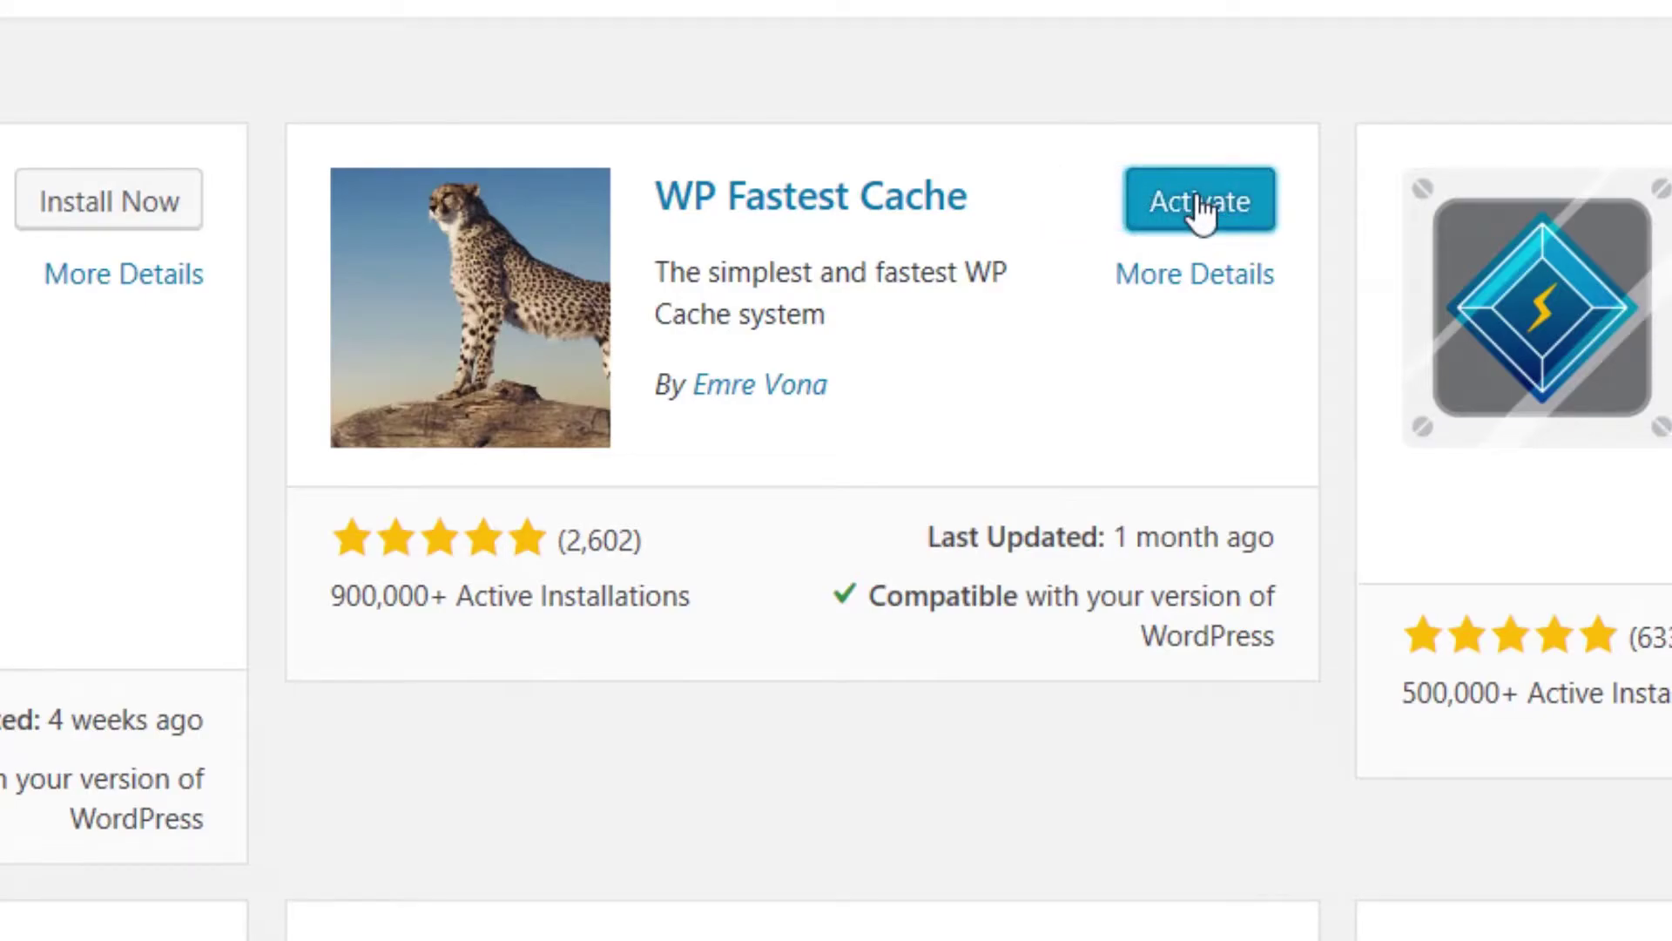
pyautogui.click(1202, 206)
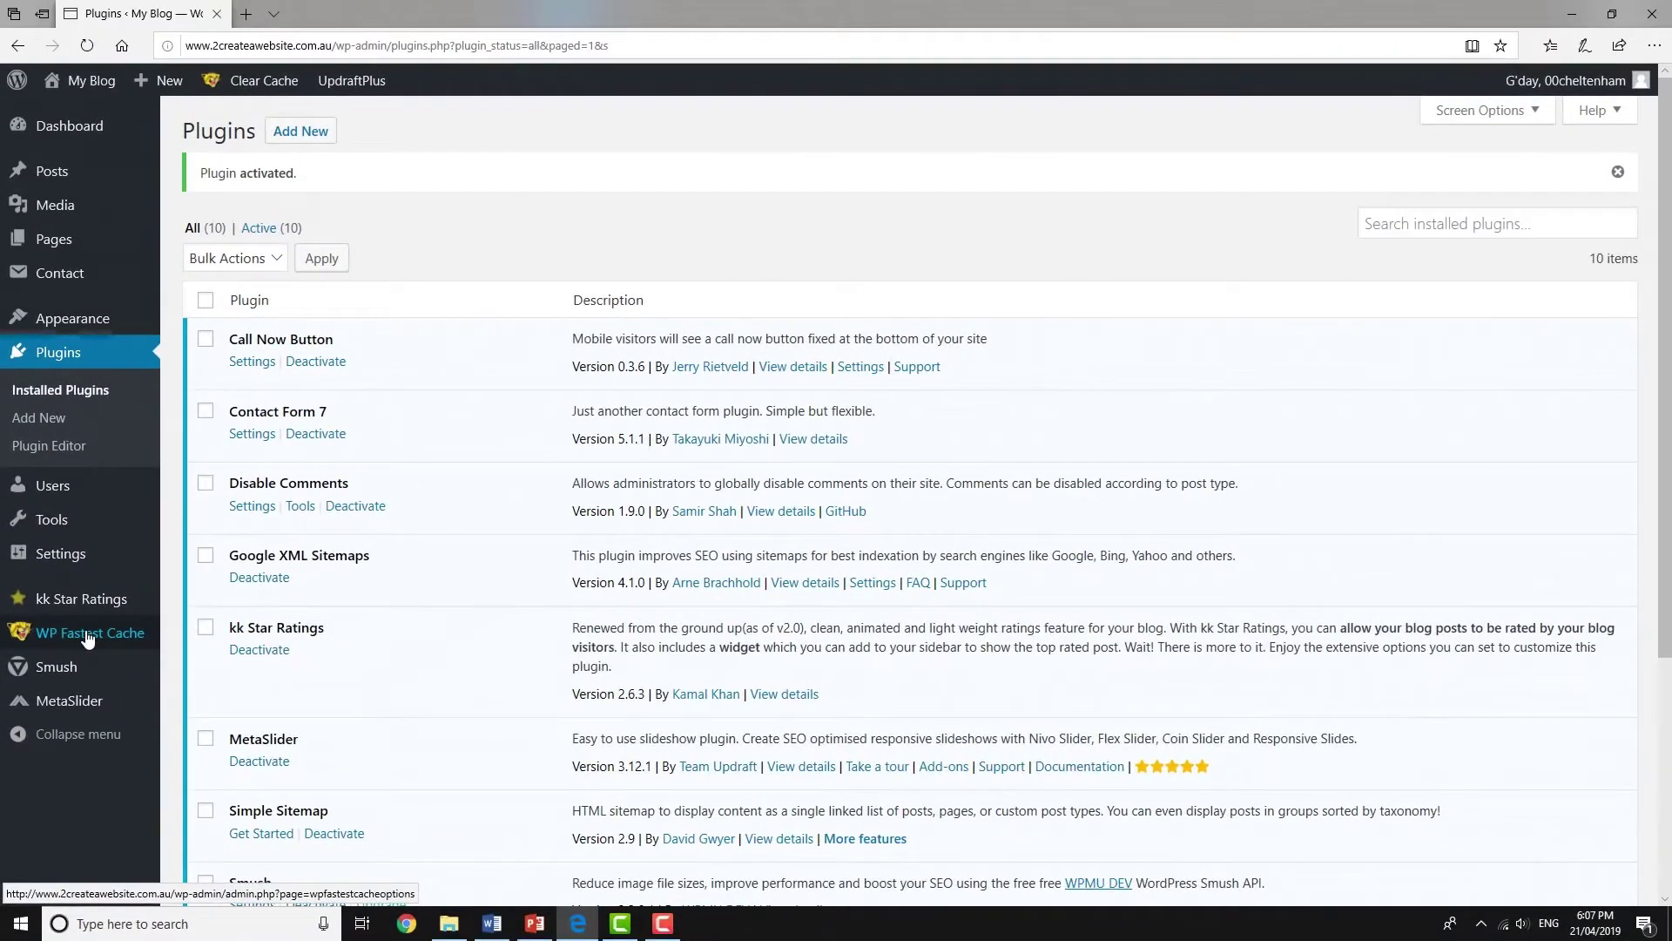
# Open the WP Fastest Cache options, review the Delete Cache, Image Optimization and Premium sections, and return to its settings
pyautogui.click(91, 599)
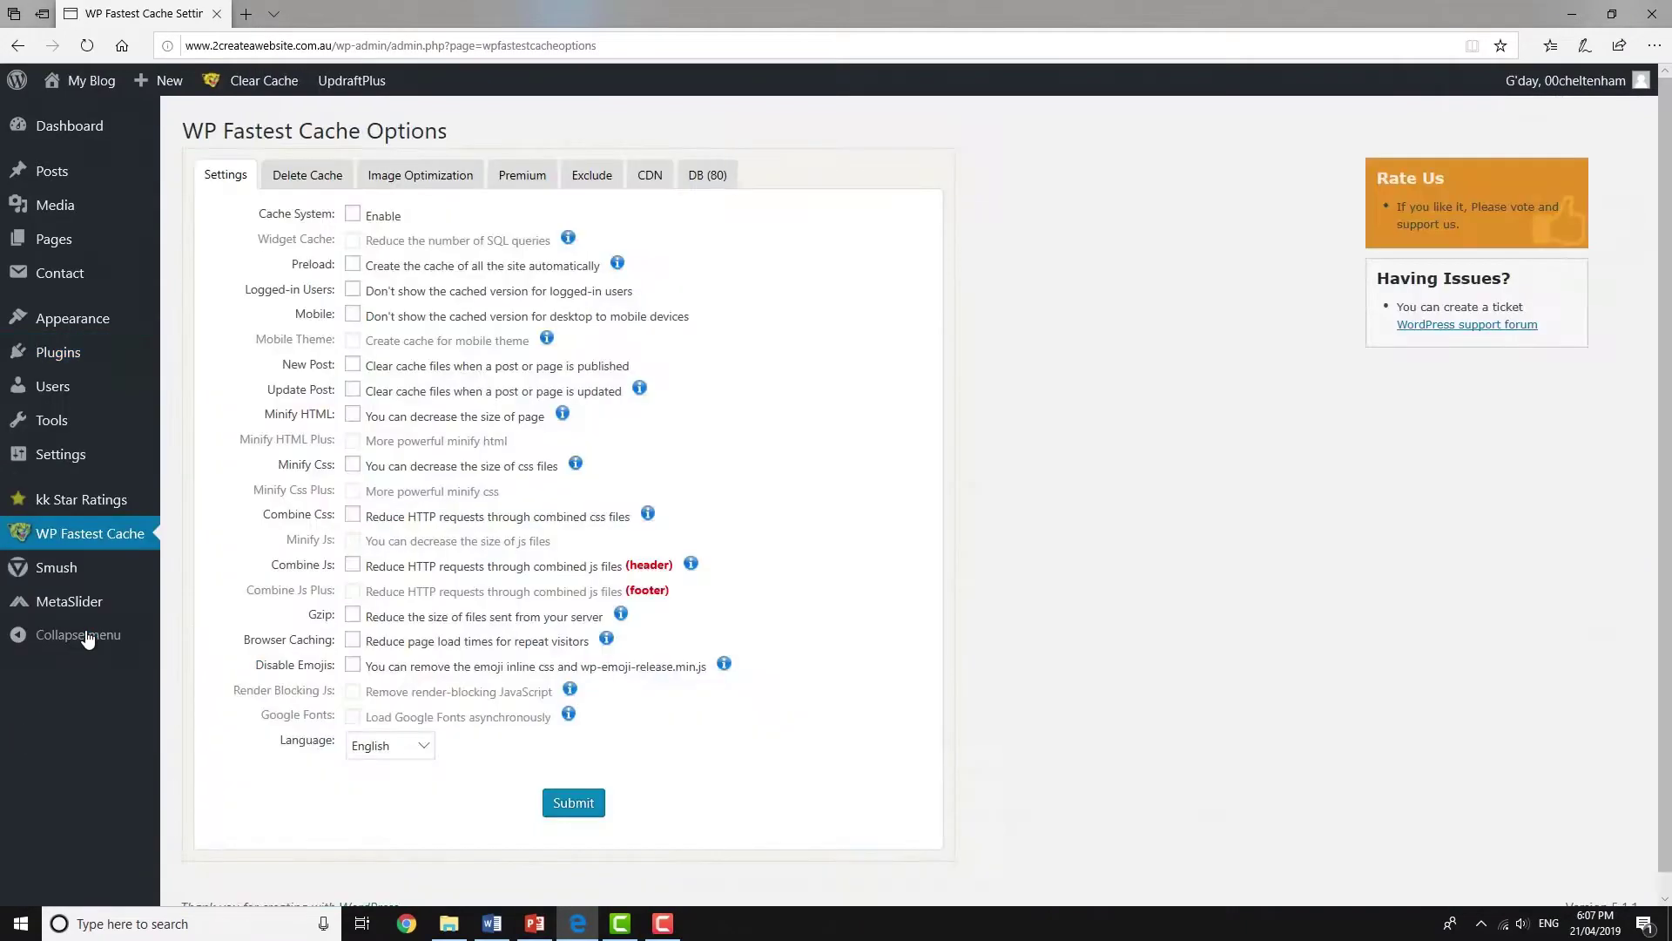
pyautogui.click(312, 182)
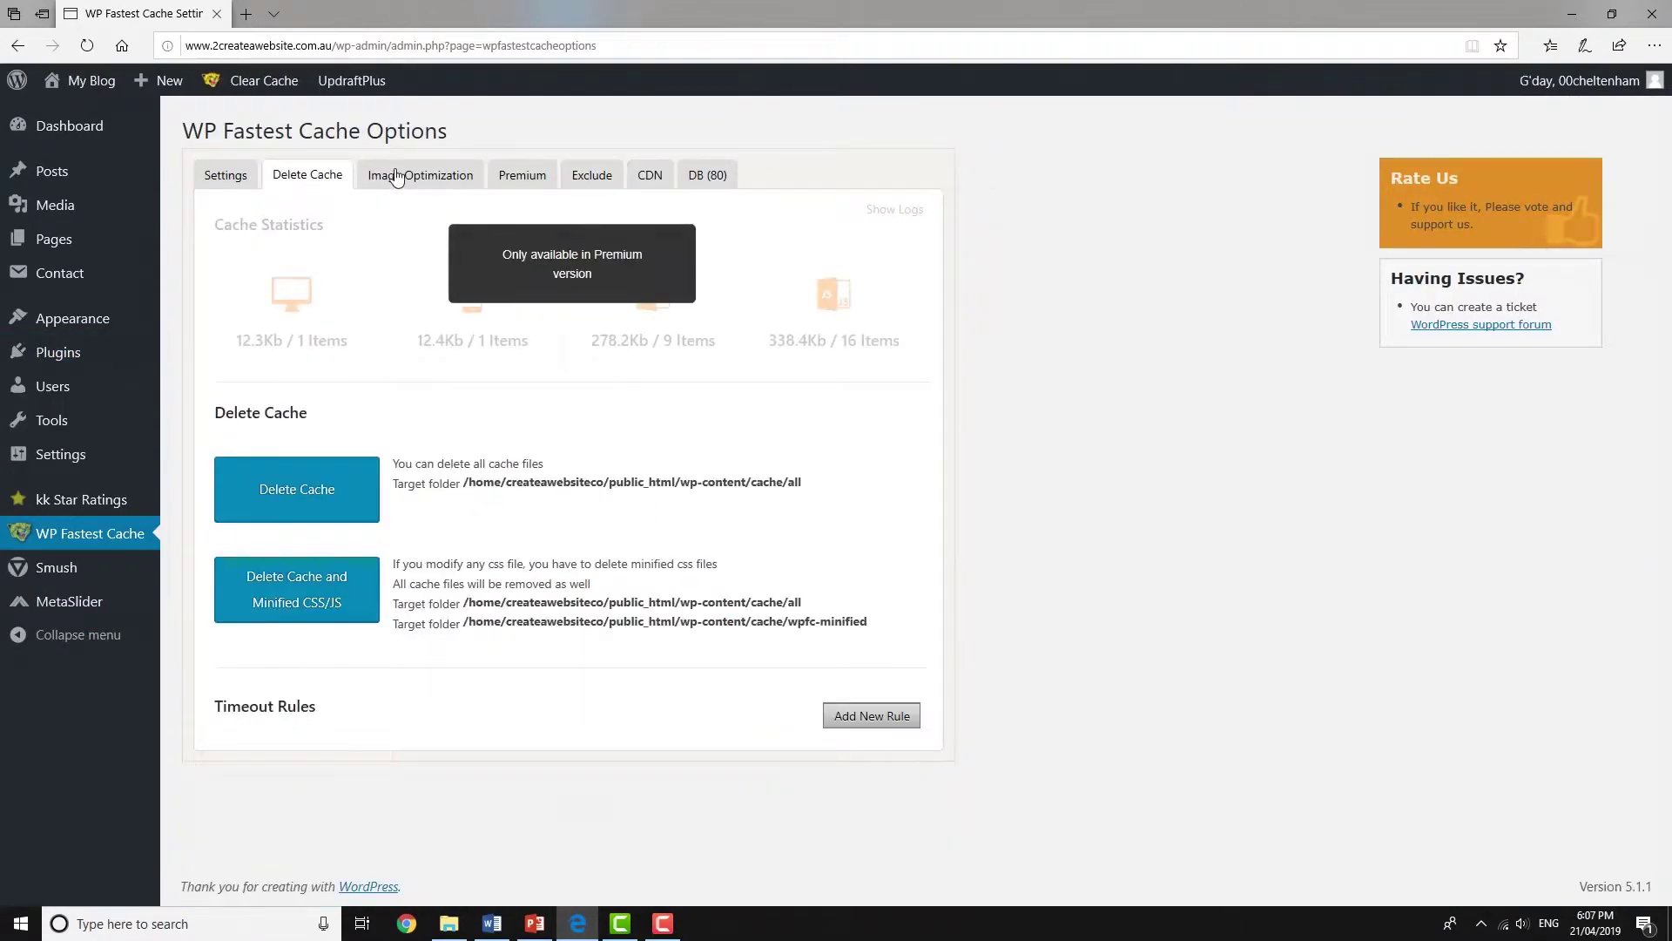
pyautogui.click(399, 179)
pyautogui.click(514, 181)
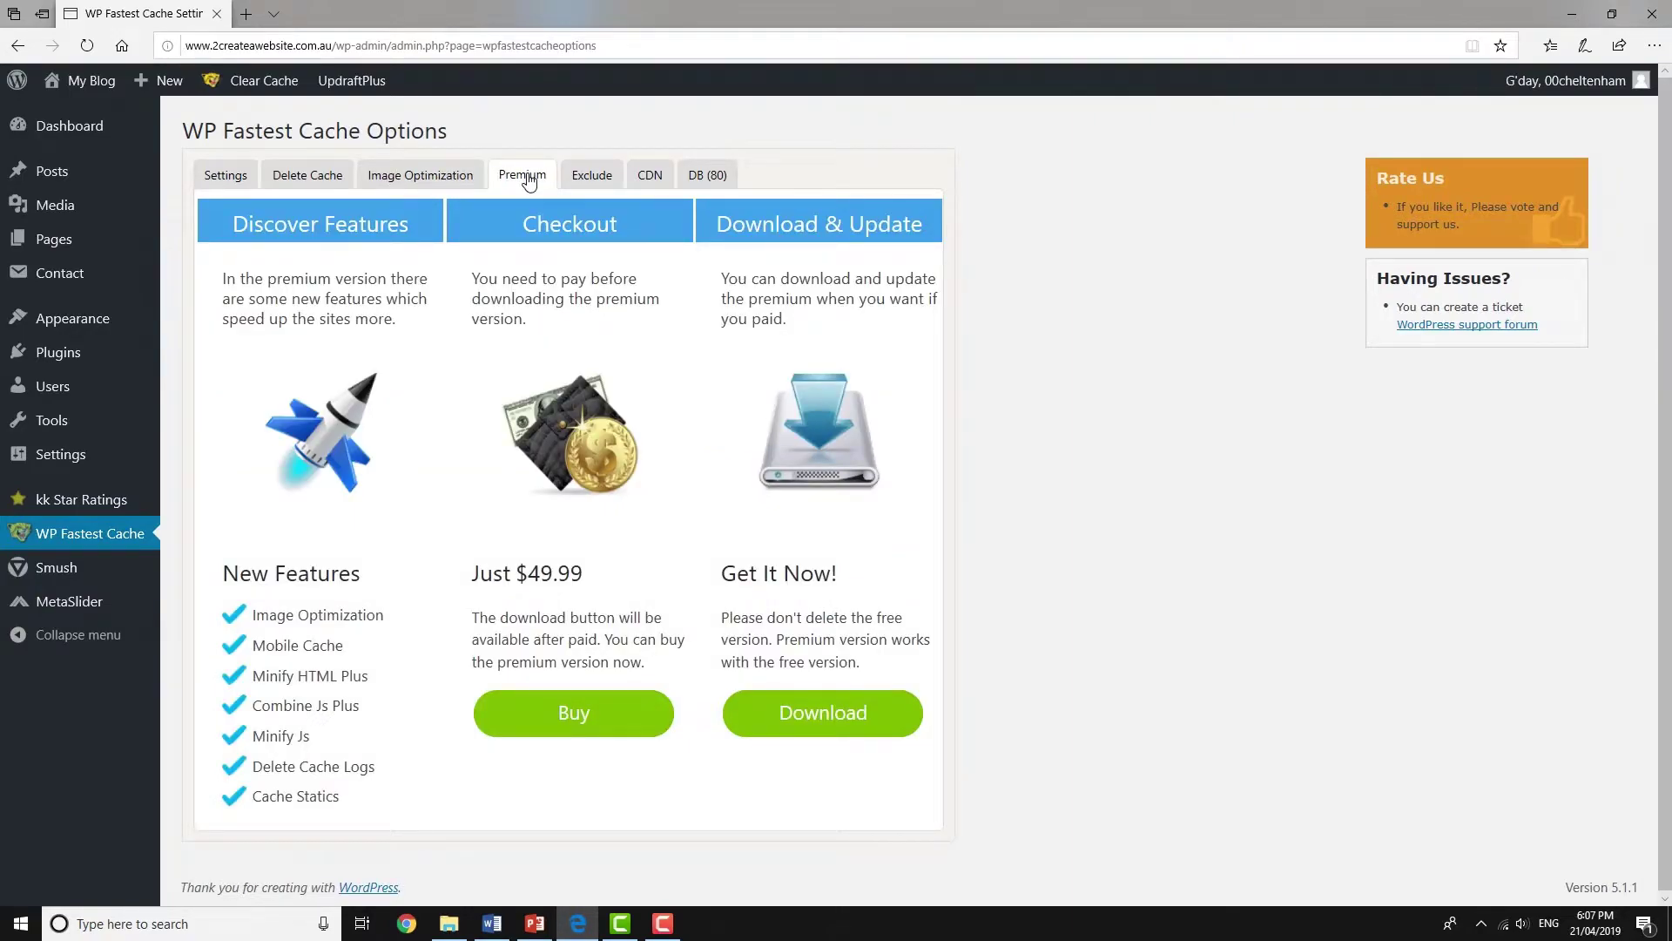
pyautogui.click(218, 179)
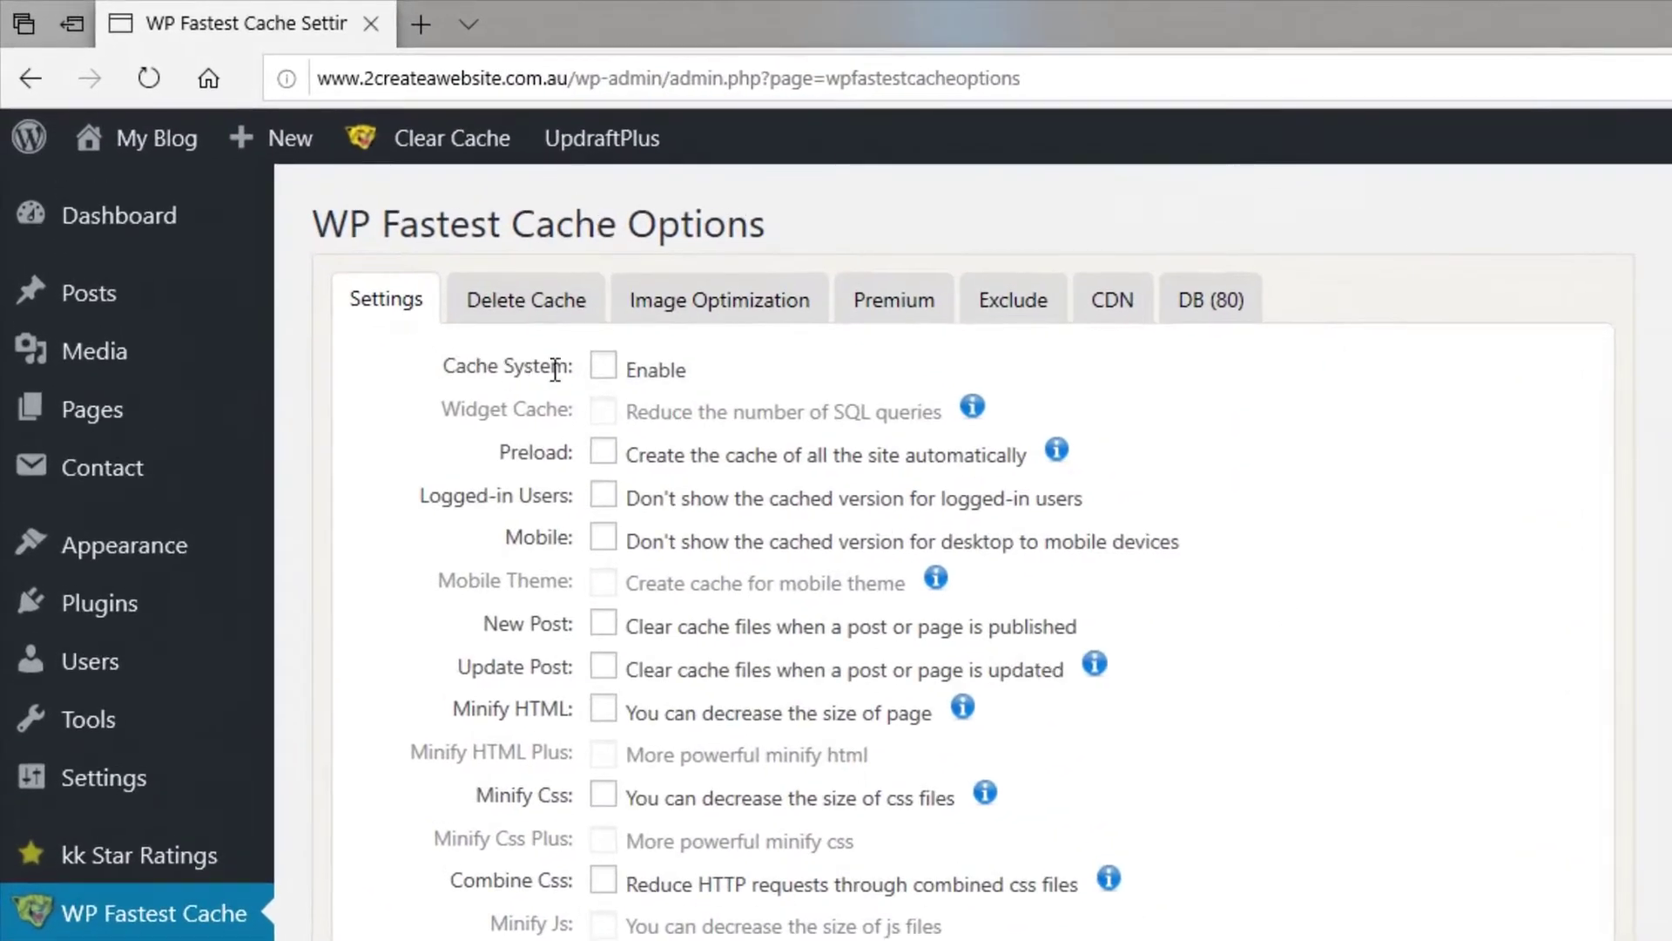
# Enable the cache system and turn on Preload for Homepage, Posts, Categories, Pages, Tags and Attachments
pyautogui.click(603, 364)
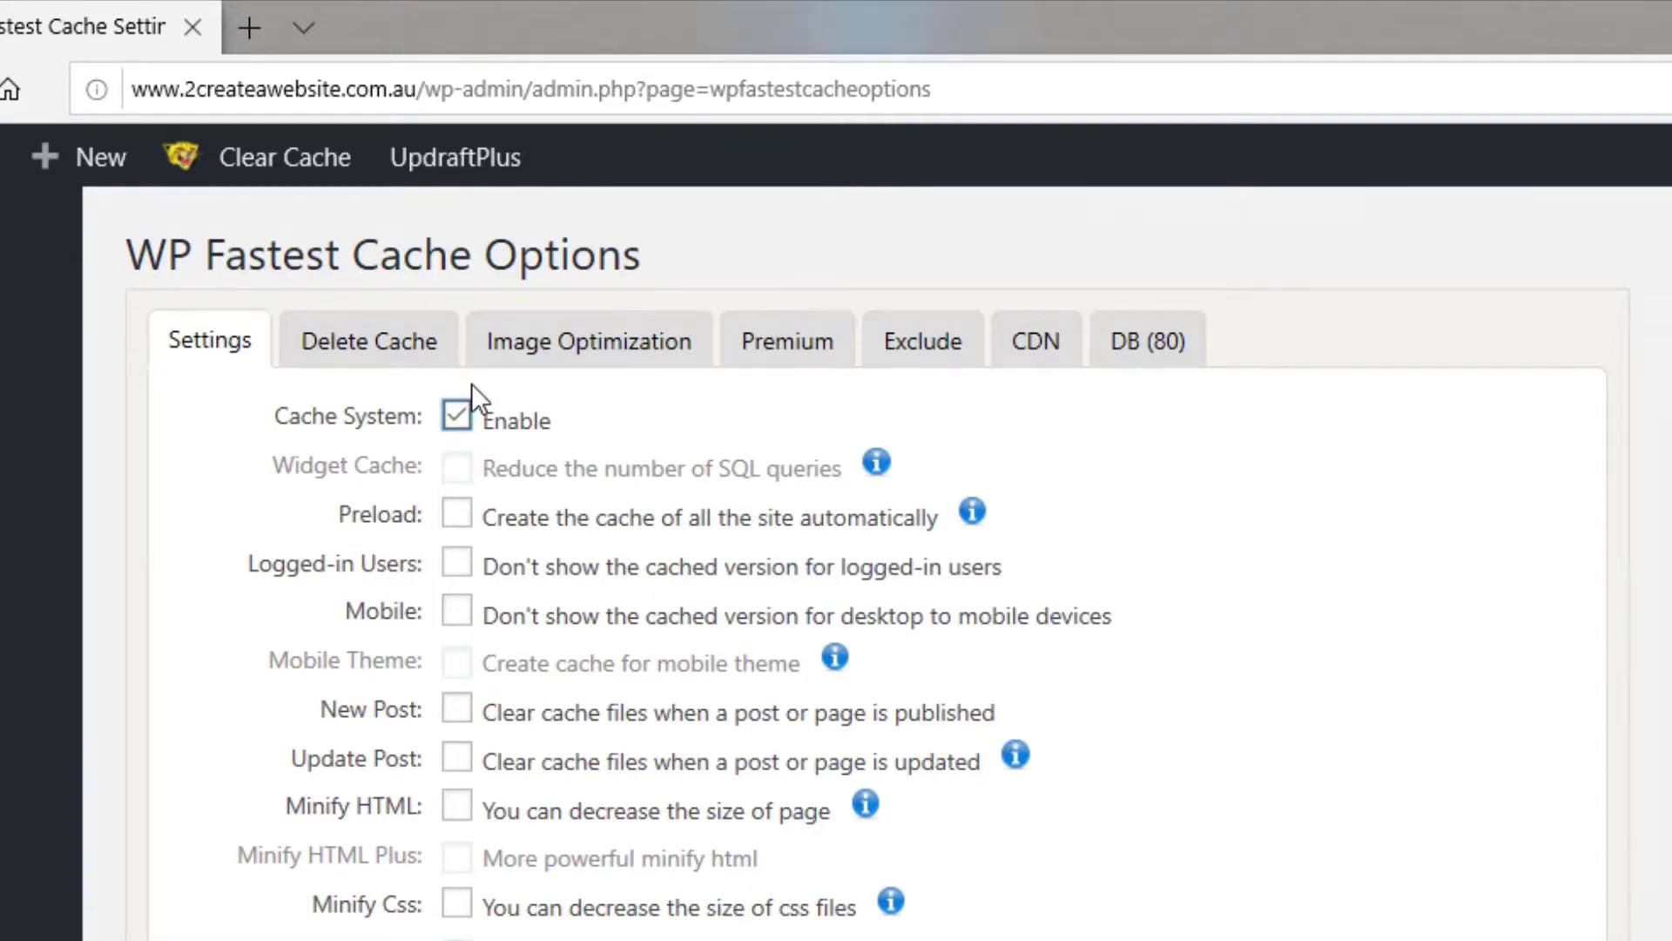
pyautogui.click(457, 514)
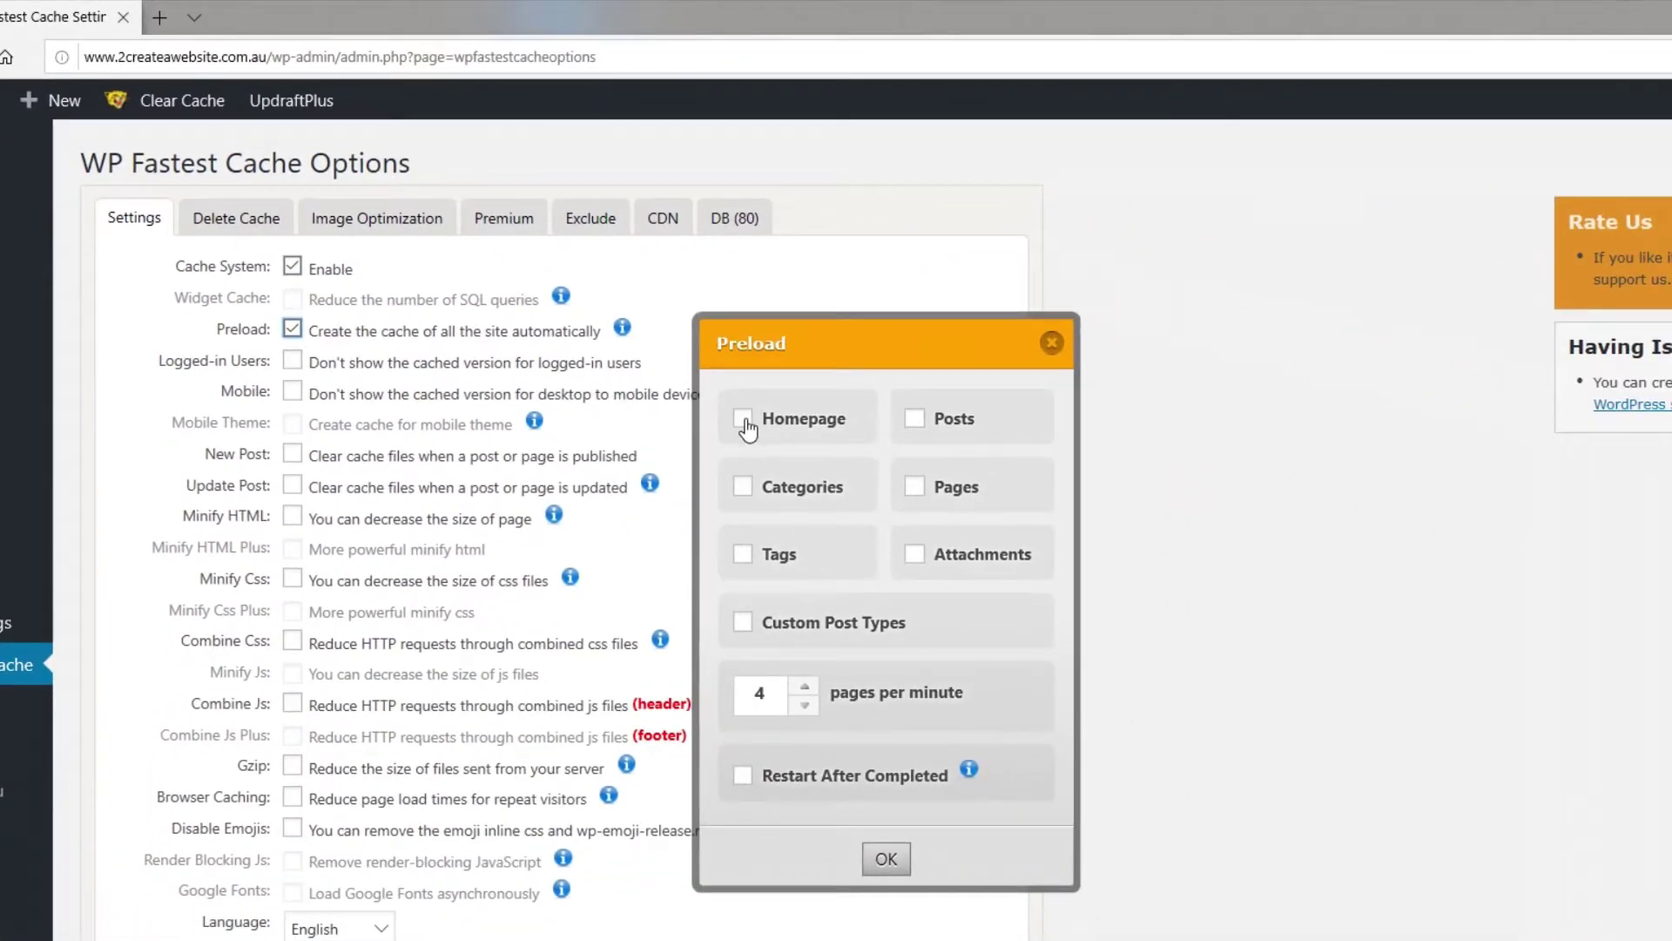
pyautogui.click(744, 421)
pyautogui.click(914, 421)
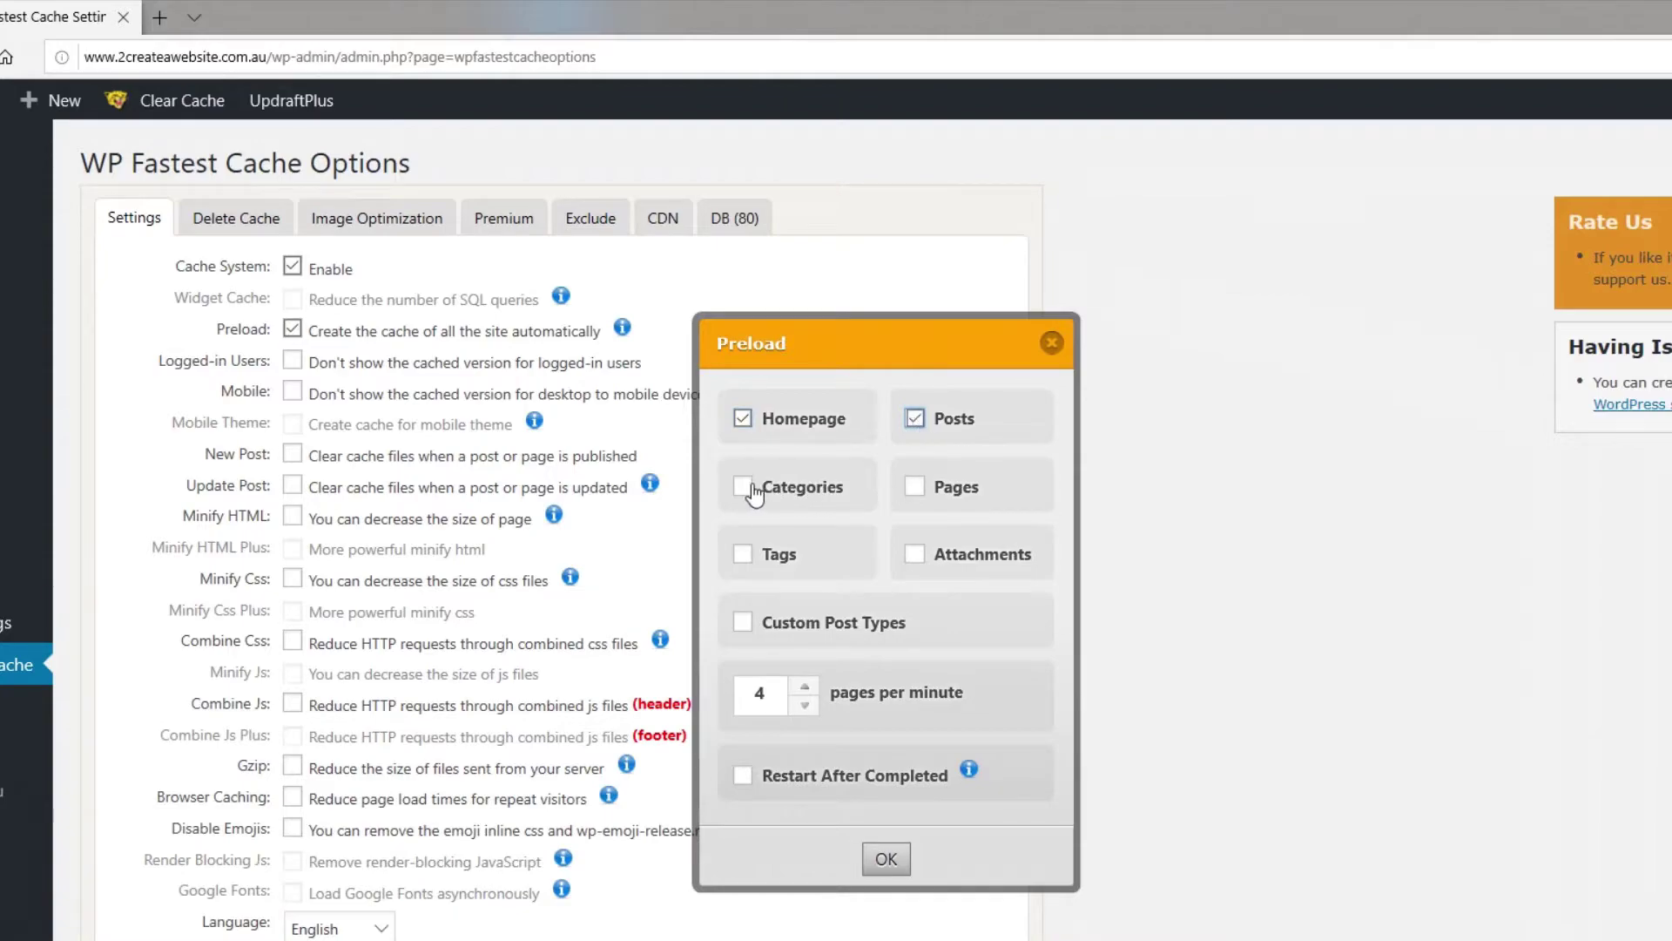
pyautogui.click(915, 487)
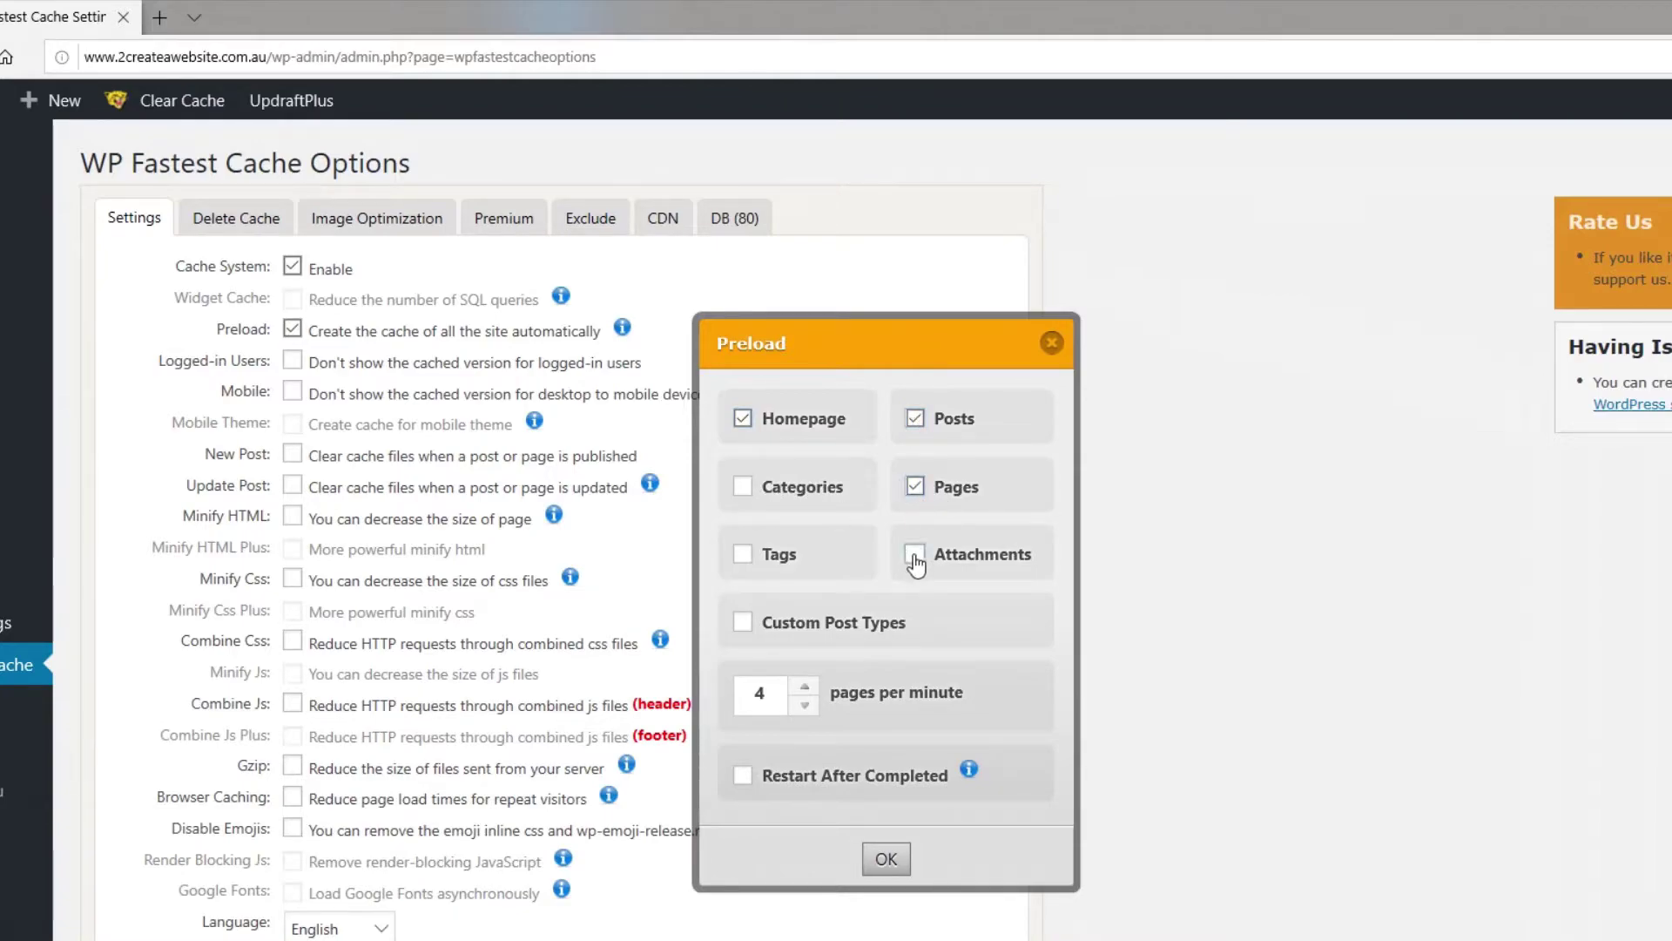
pyautogui.click(915, 556)
pyautogui.click(743, 555)
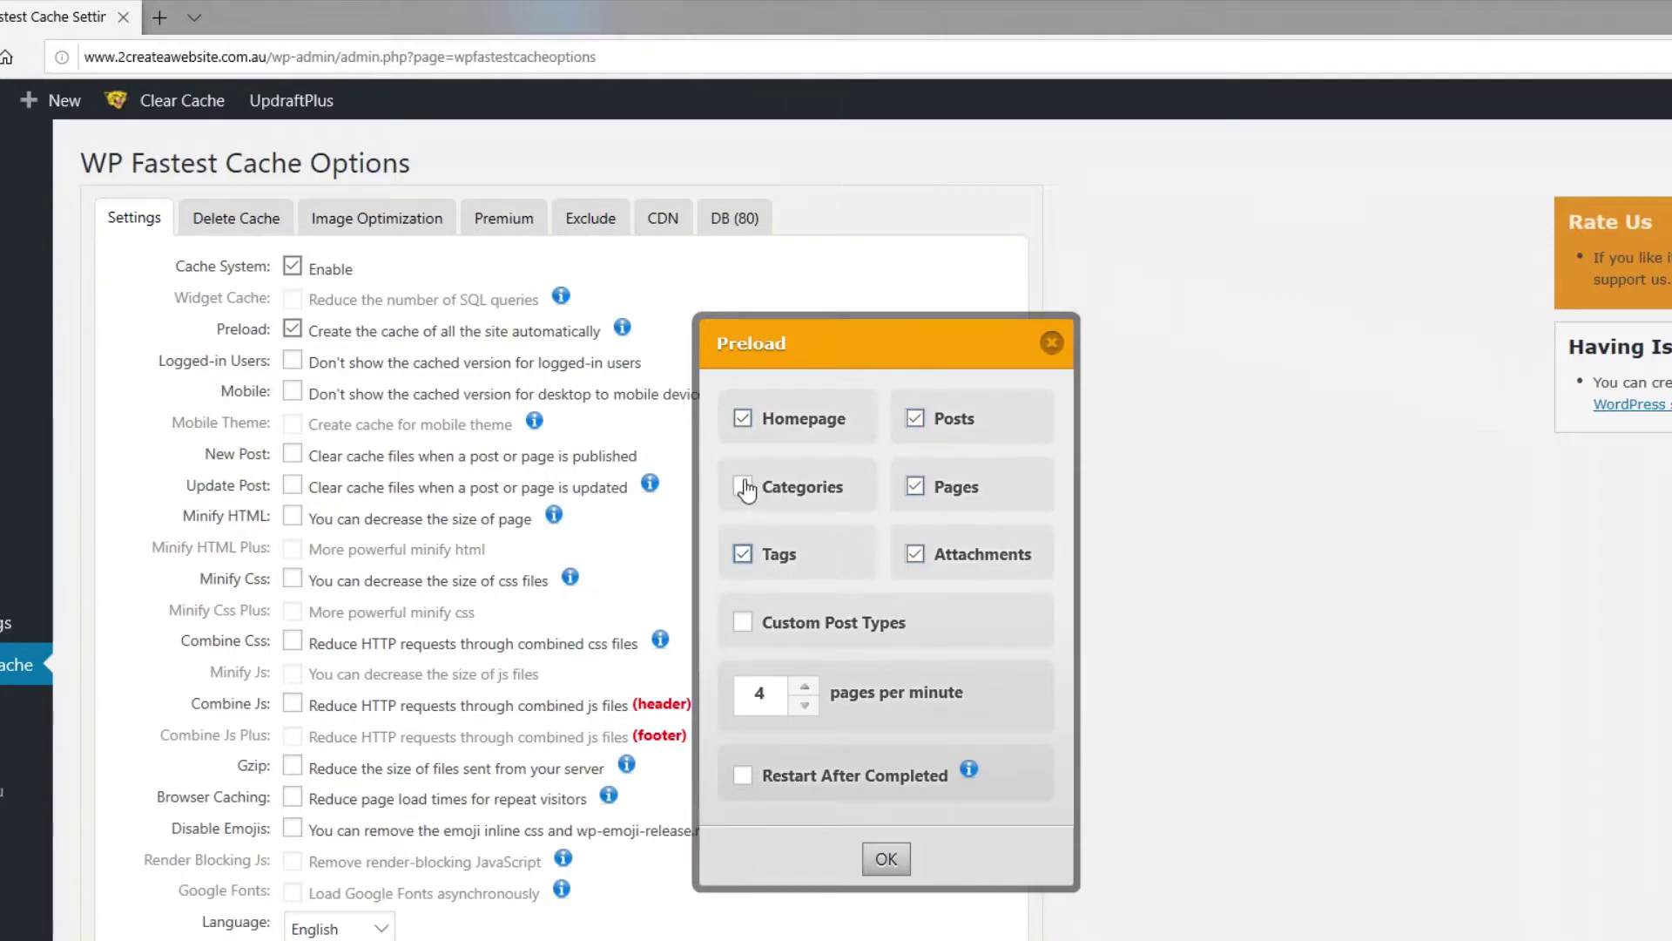
pyautogui.click(743, 487)
pyautogui.click(885, 858)
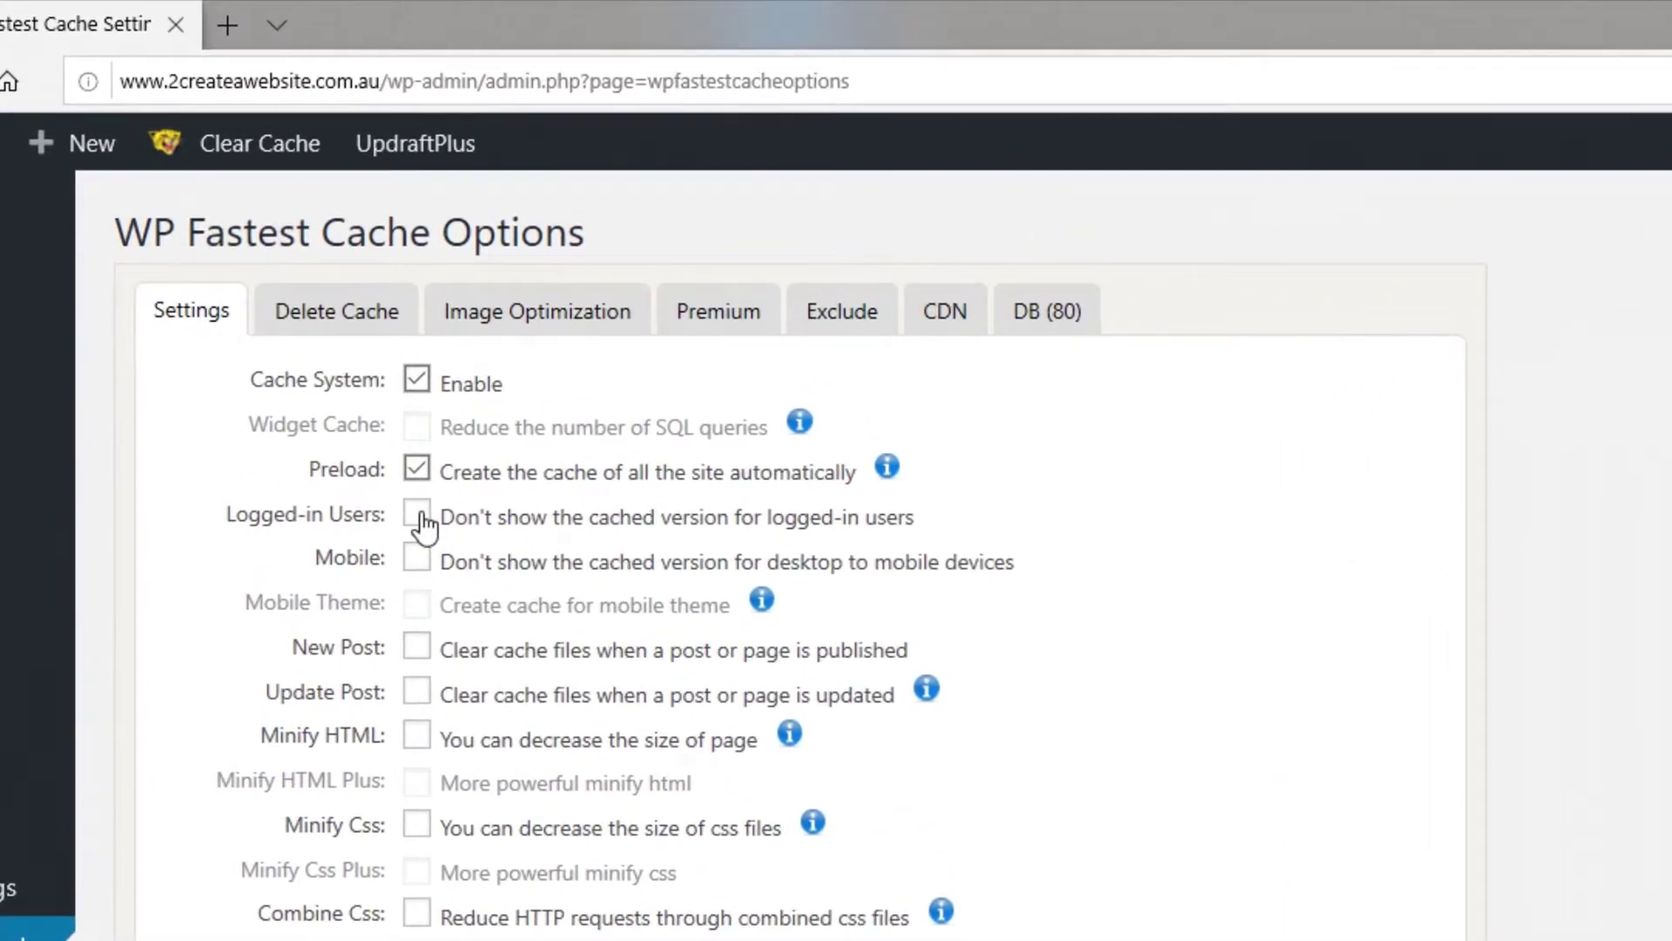
# Enable the Logged-in Users and Mobile options, New Post with Clear All Cache, and Update Post with Clear Cache of Post / Page
pyautogui.click(422, 516)
pyautogui.click(425, 568)
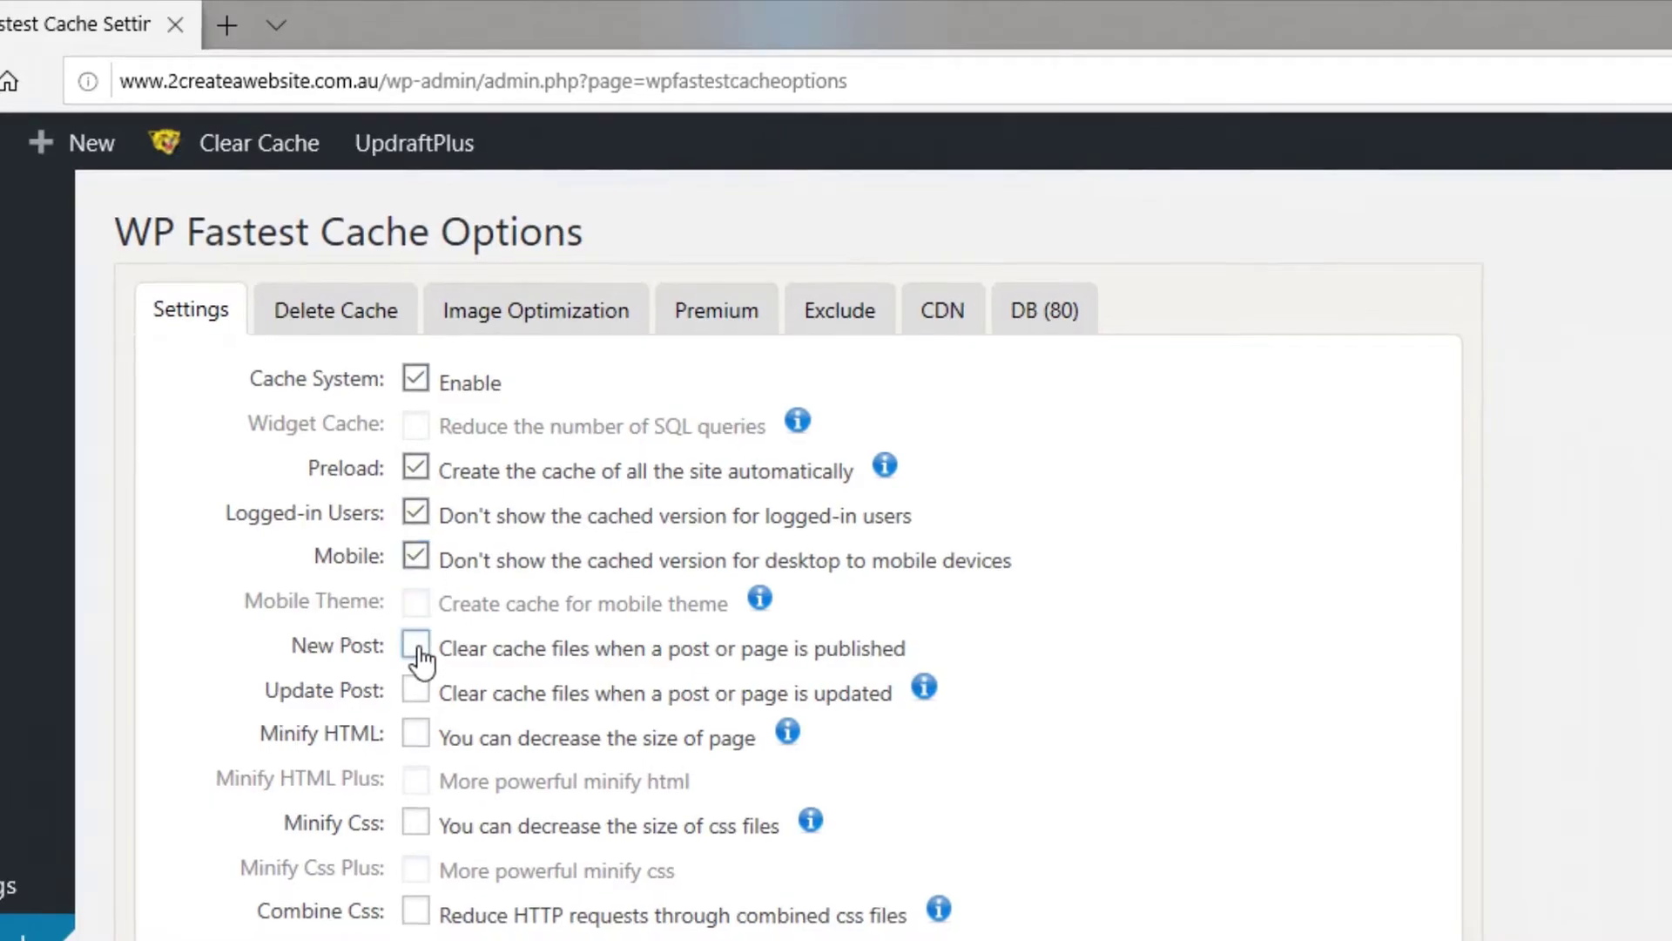
pyautogui.click(417, 647)
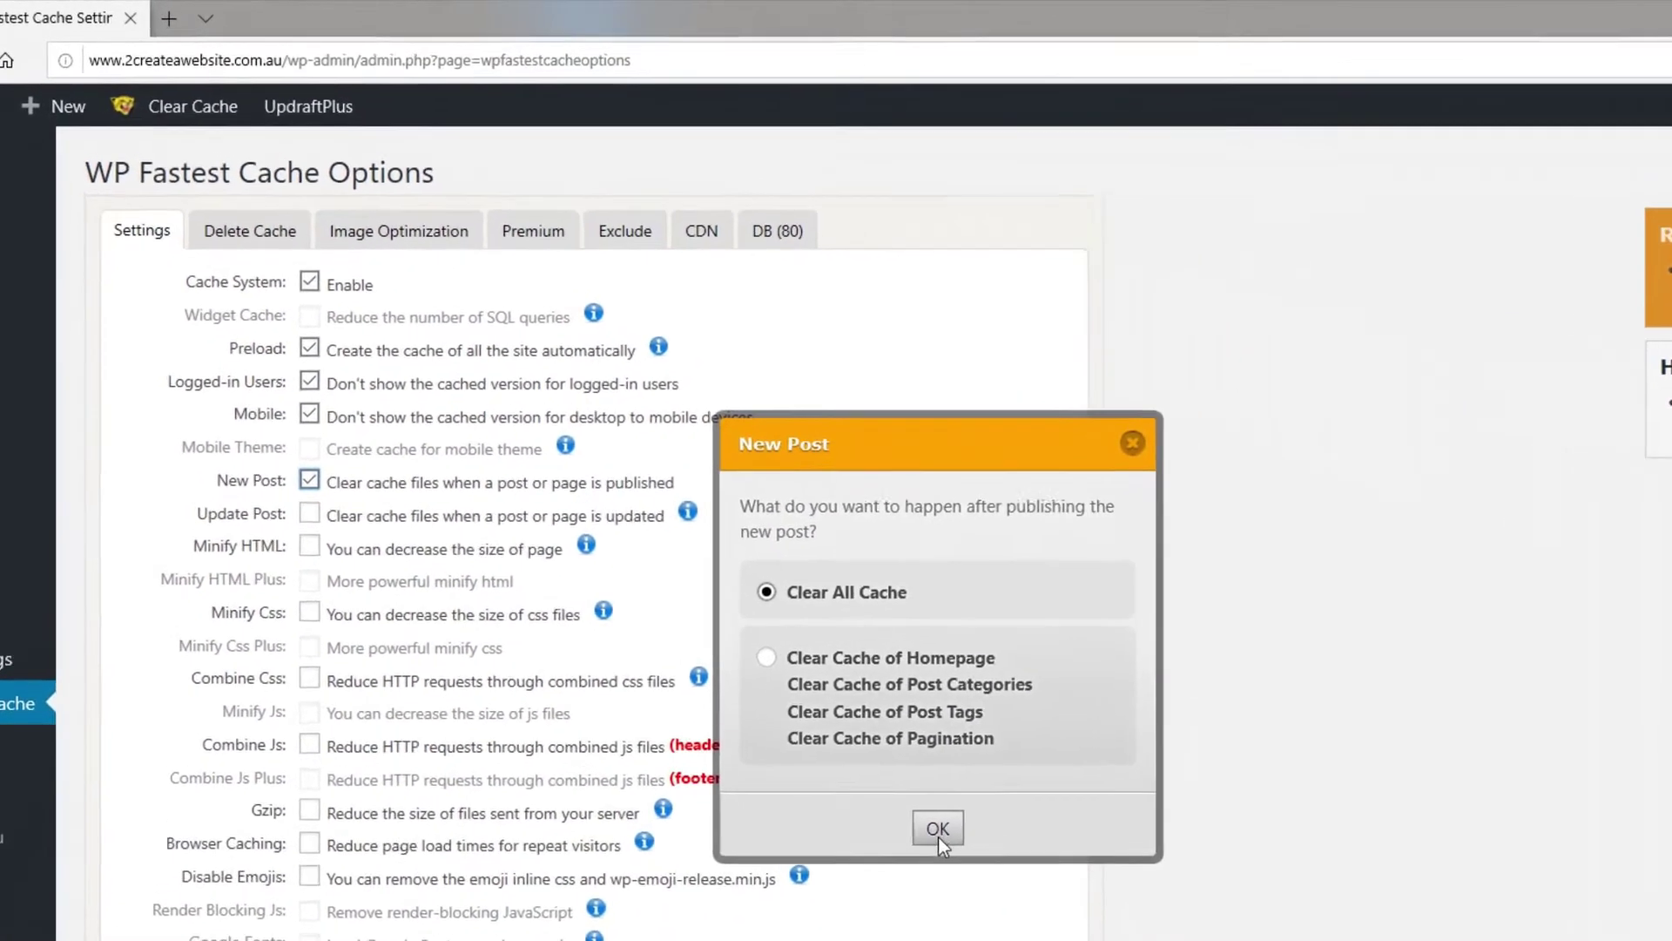
pyautogui.click(938, 829)
pyautogui.click(309, 513)
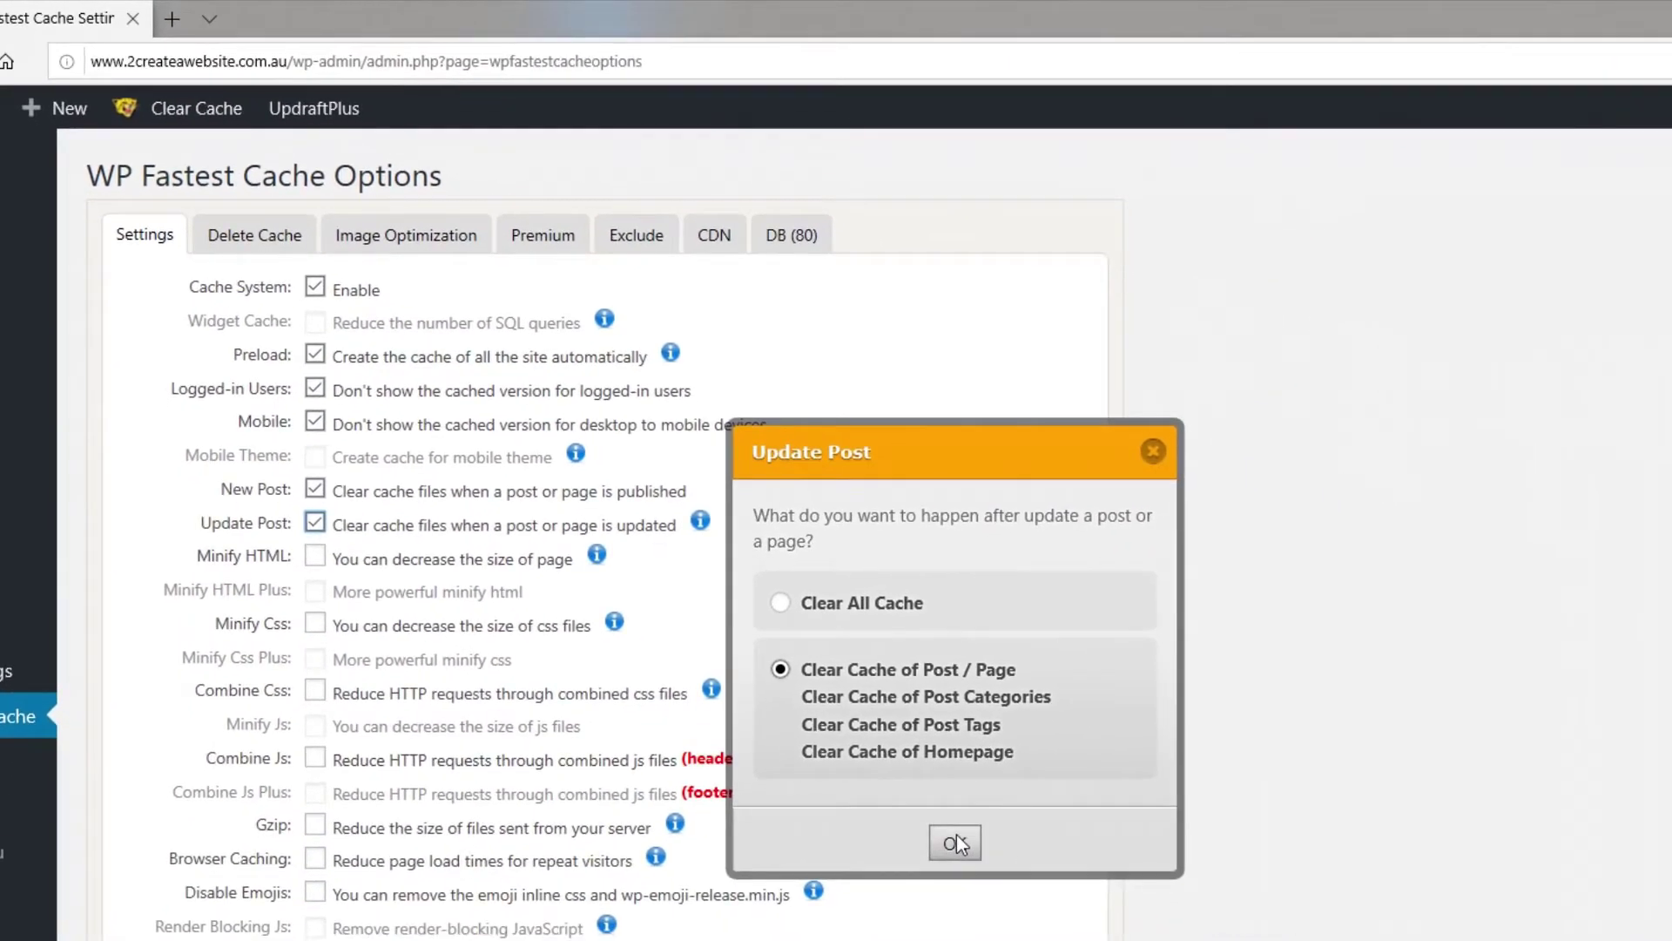
pyautogui.click(955, 843)
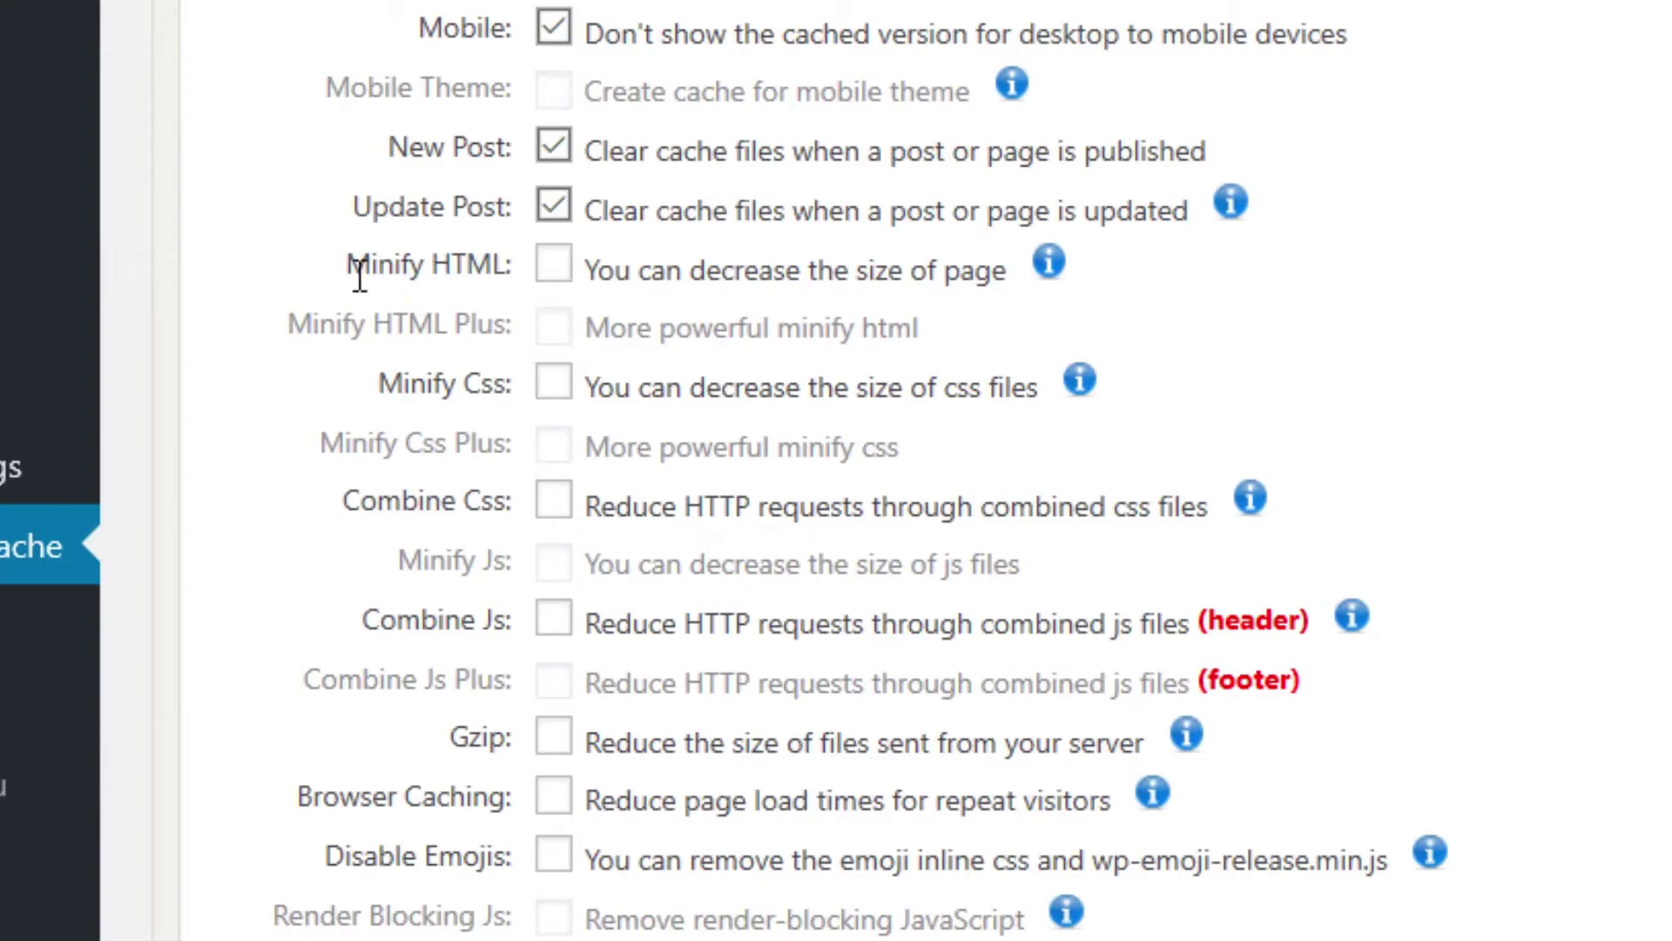
# Enable Minify HTML, Minify Css, Combine Css and Combine Js for the header files
pyautogui.click(554, 281)
pyautogui.click(567, 407)
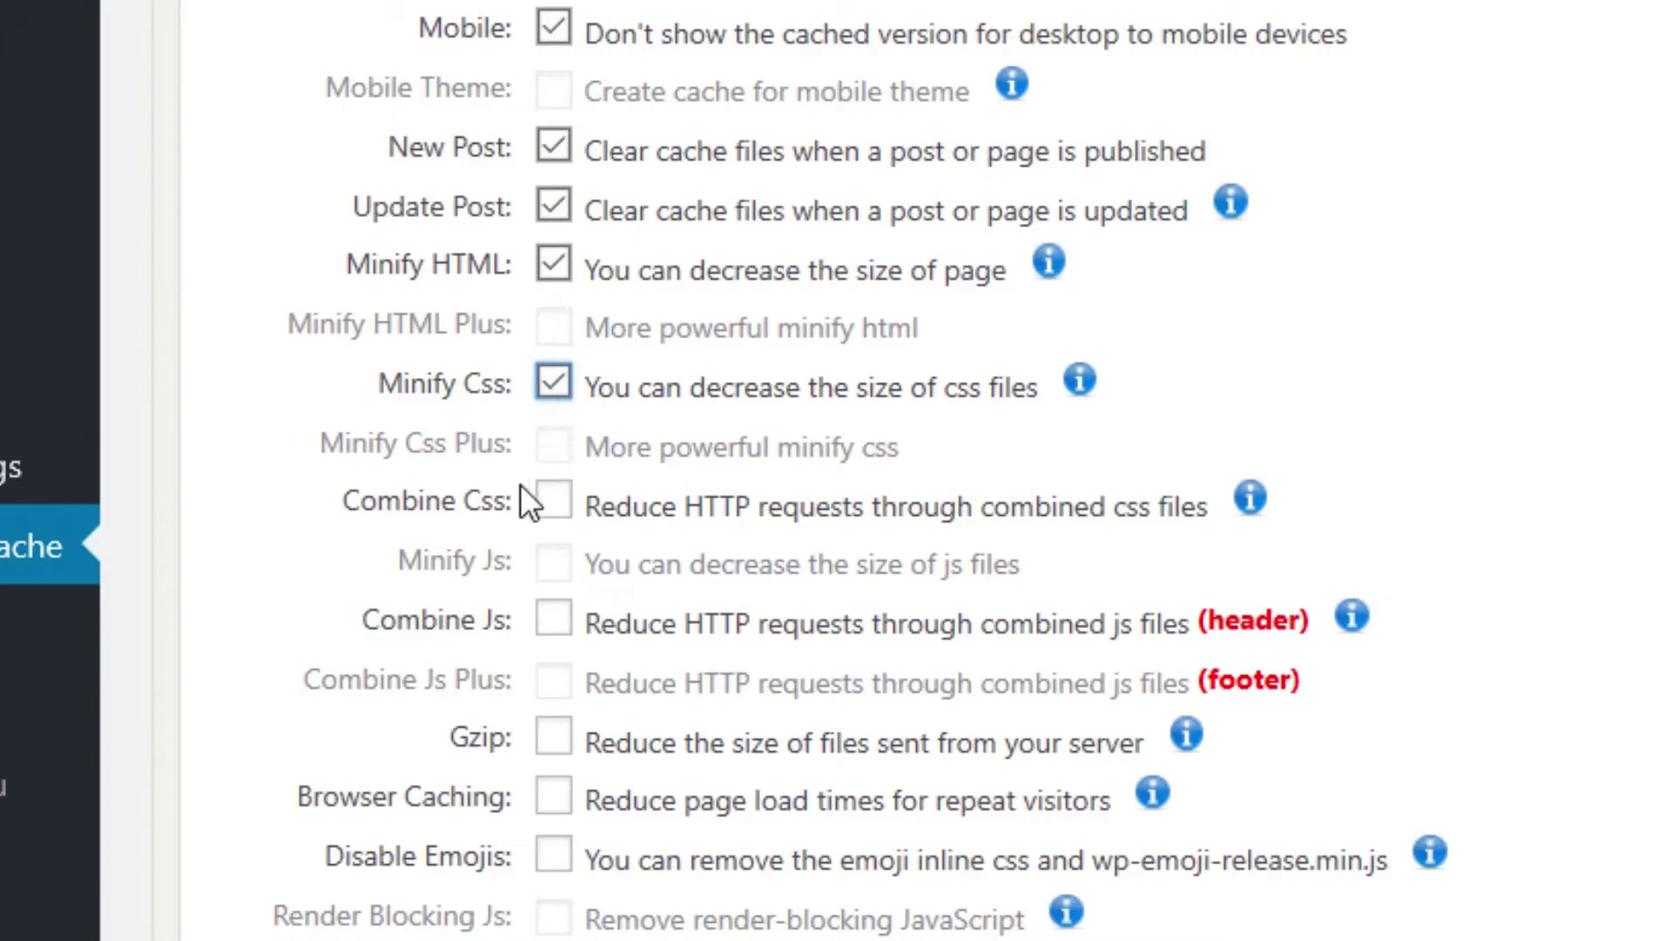
pyautogui.click(560, 515)
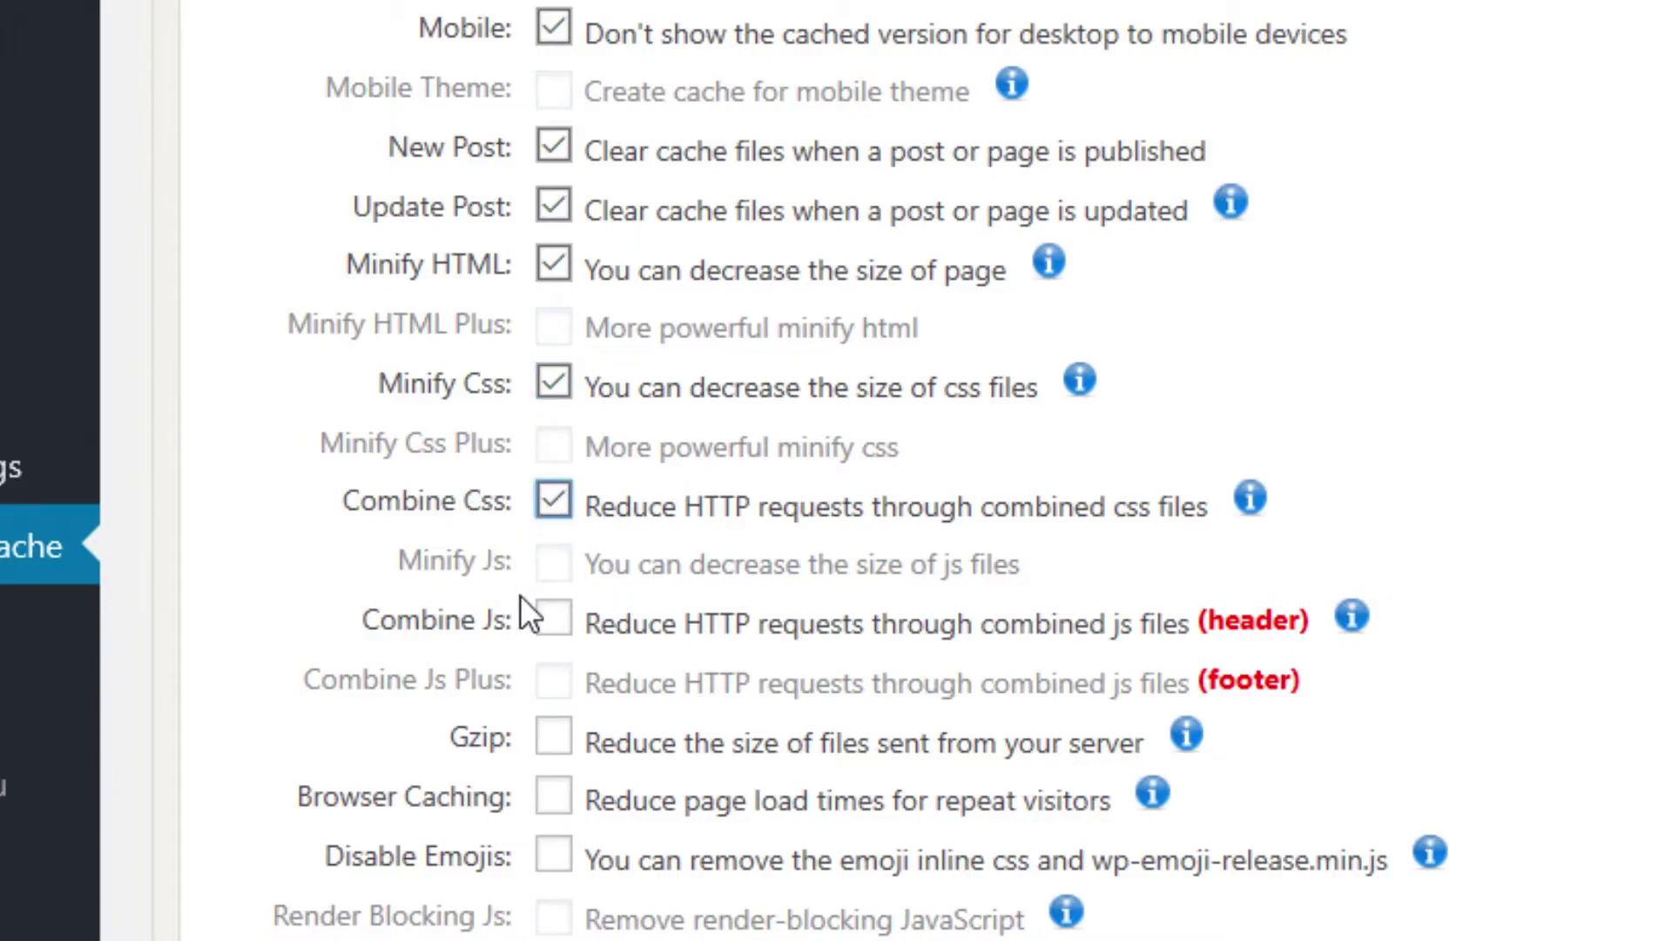
pyautogui.click(557, 634)
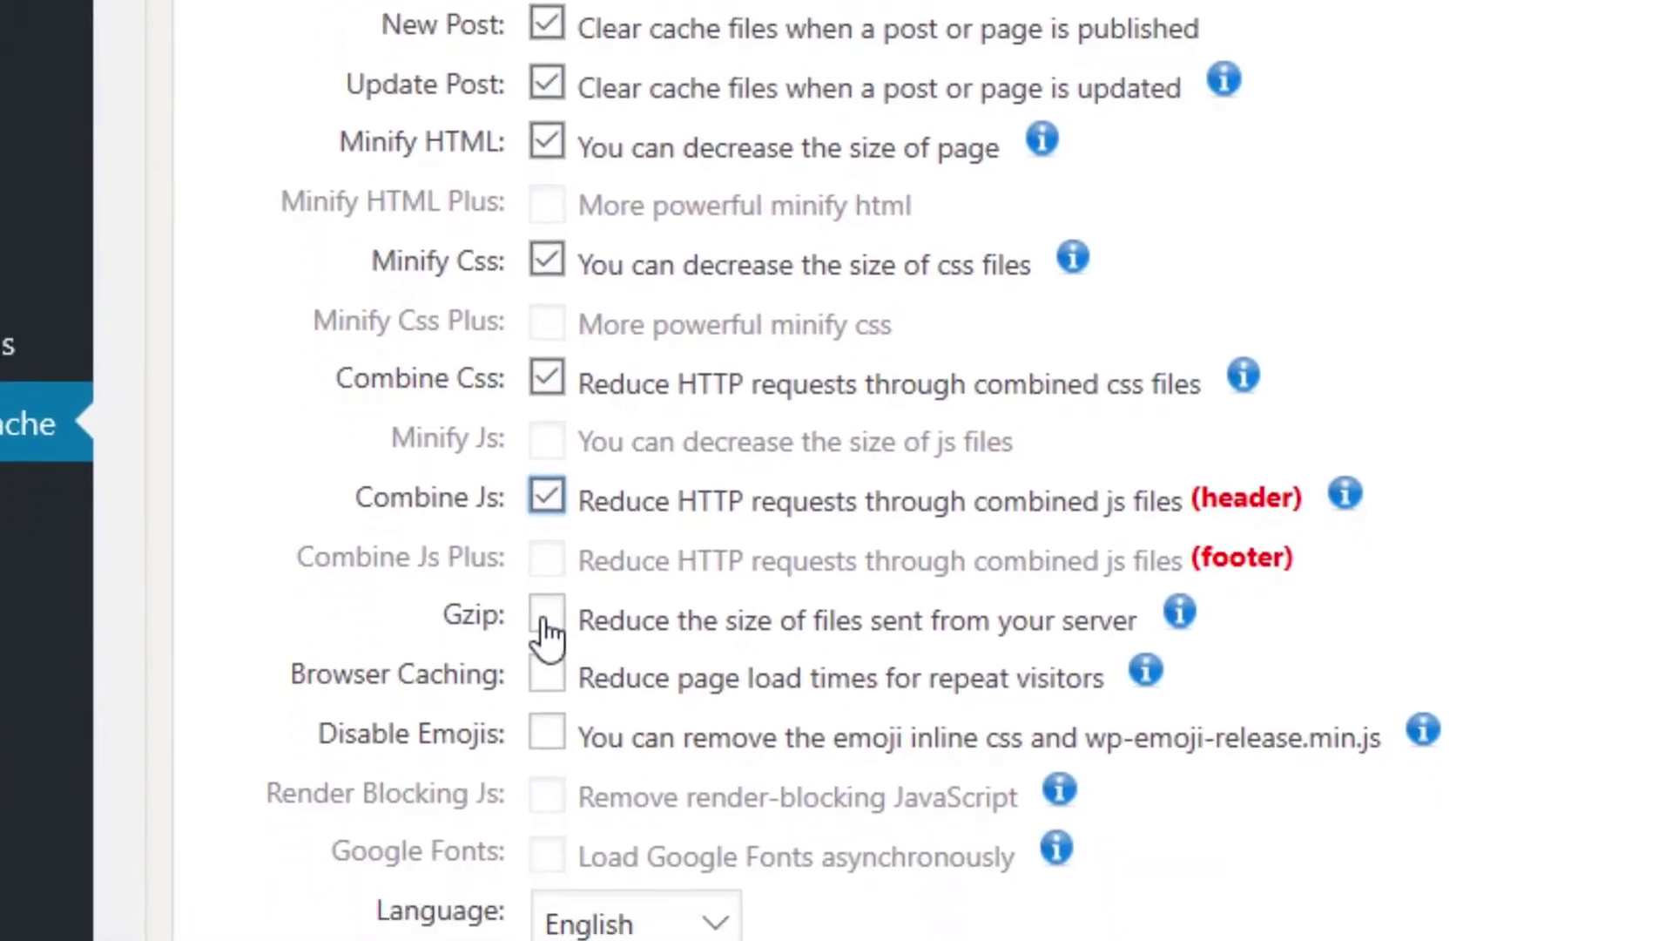
# Enable Gzip, Browser Caching and Disable Emojis, and save the cache options
pyautogui.click(554, 739)
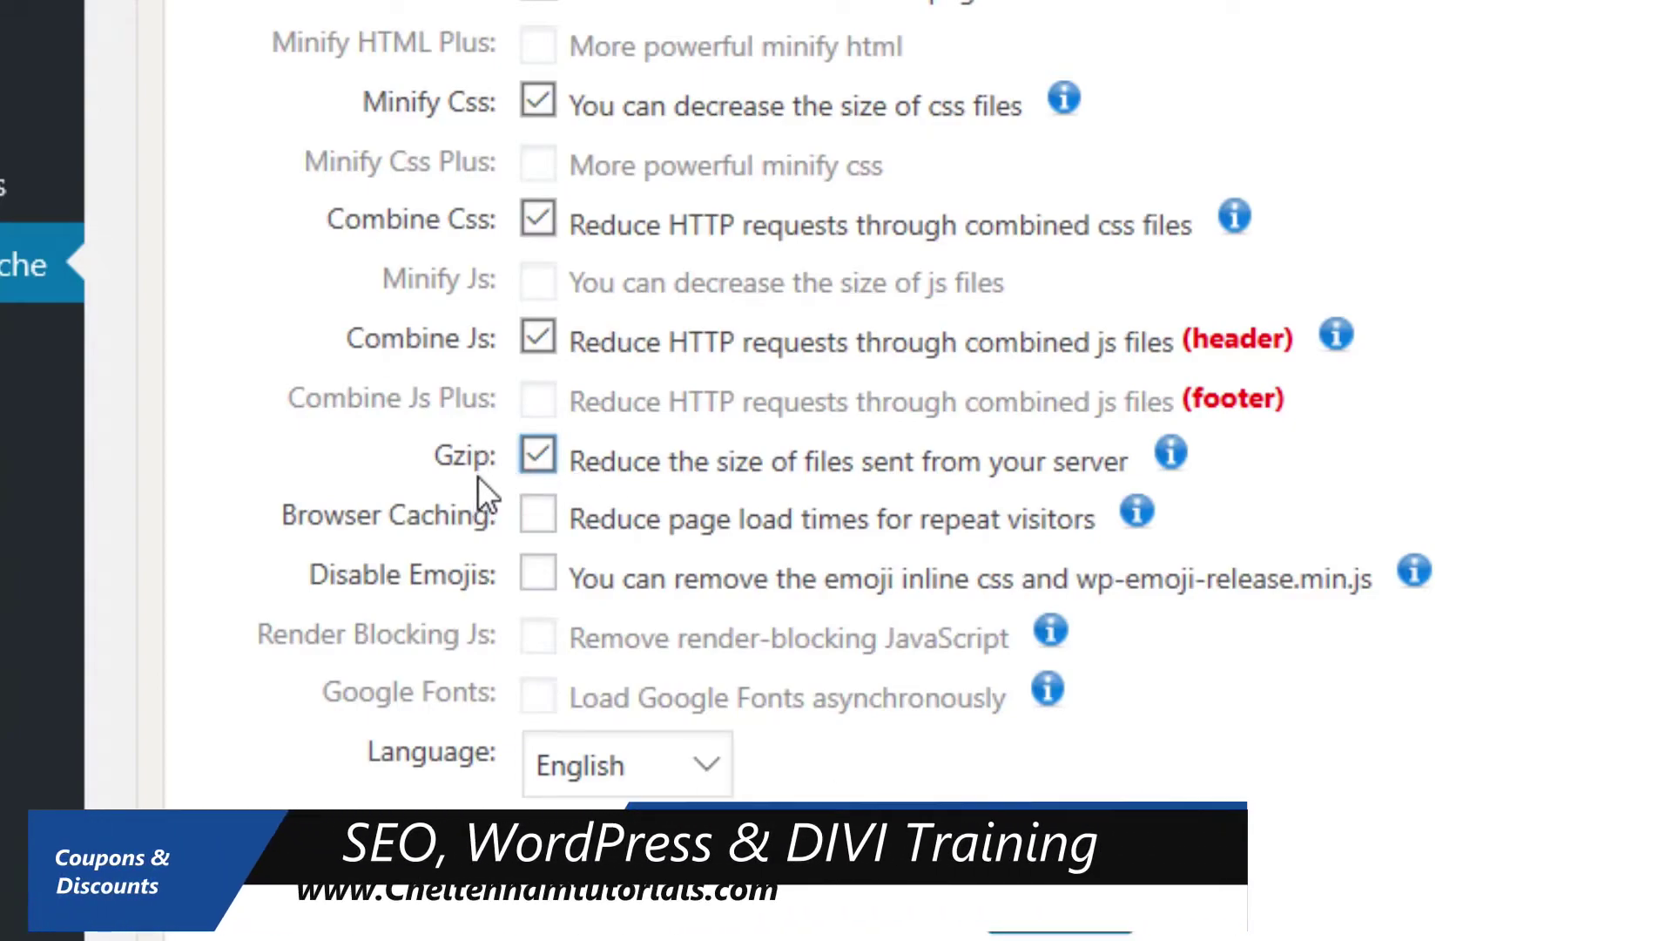
pyautogui.click(549, 538)
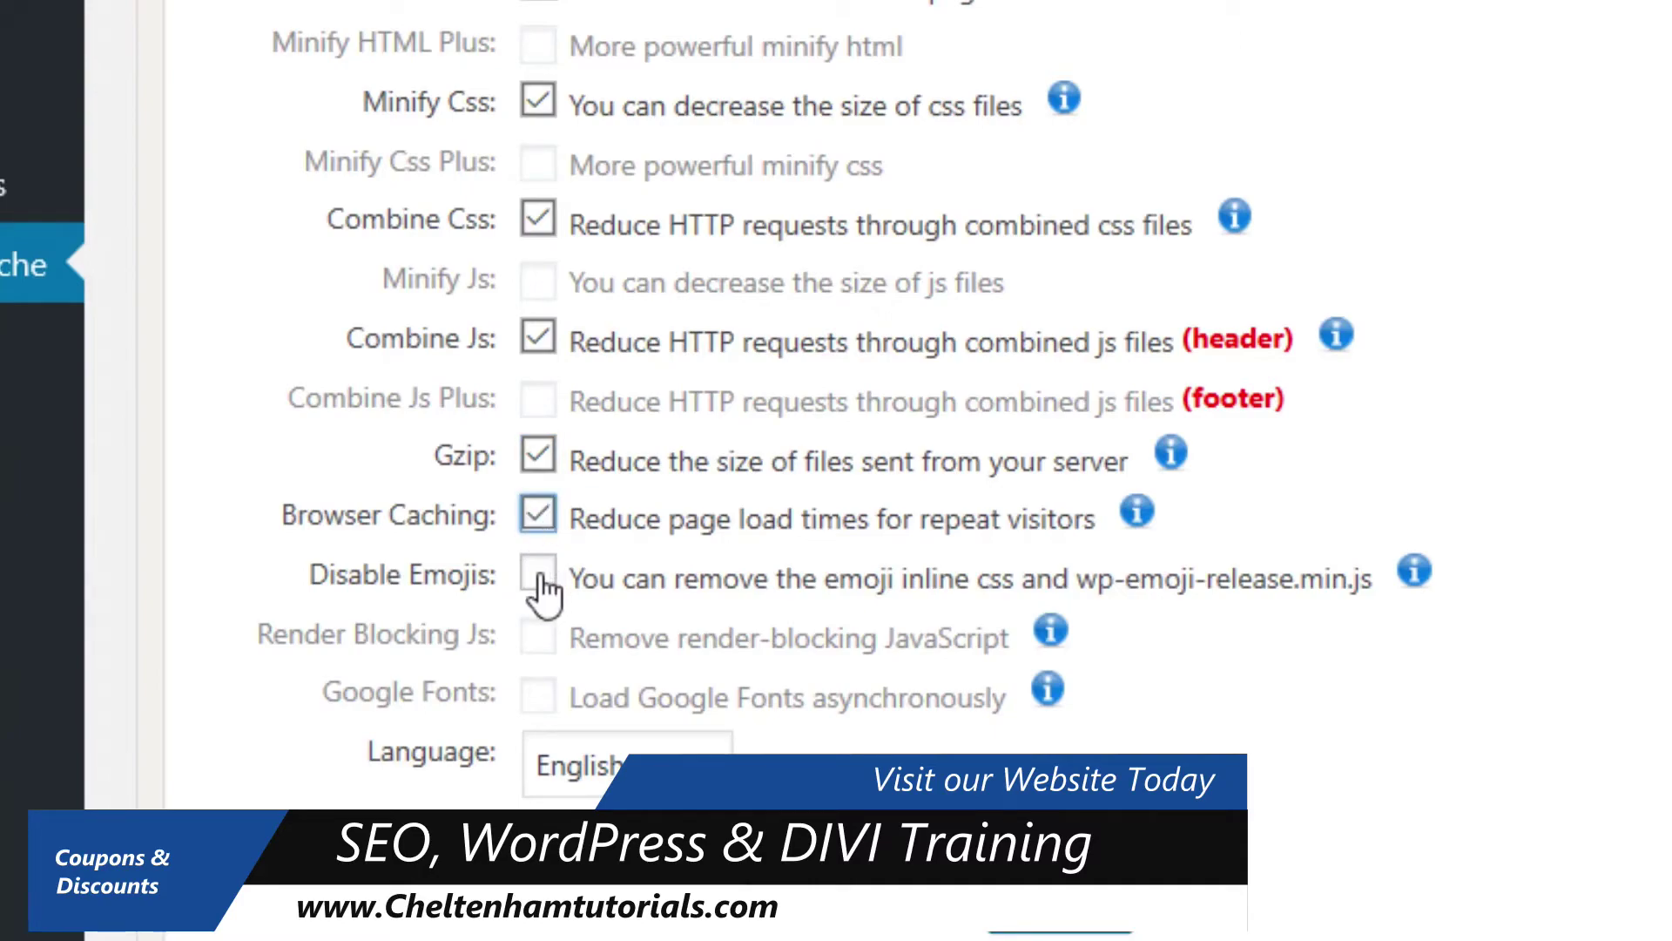
pyautogui.click(539, 576)
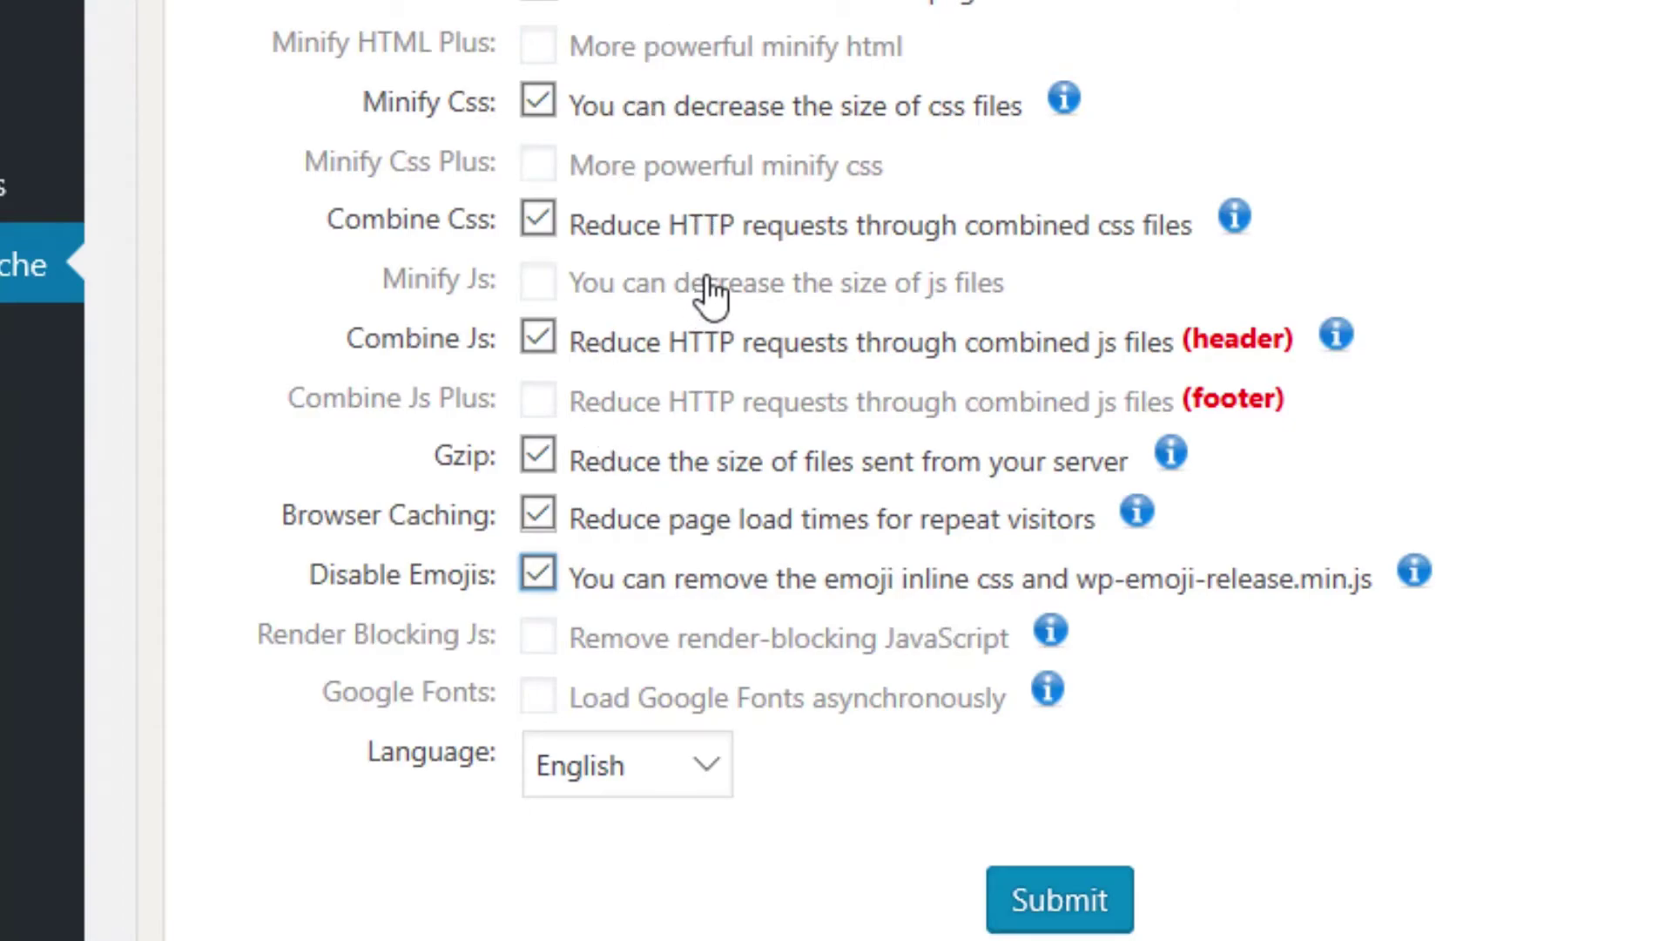
pyautogui.click(1088, 901)
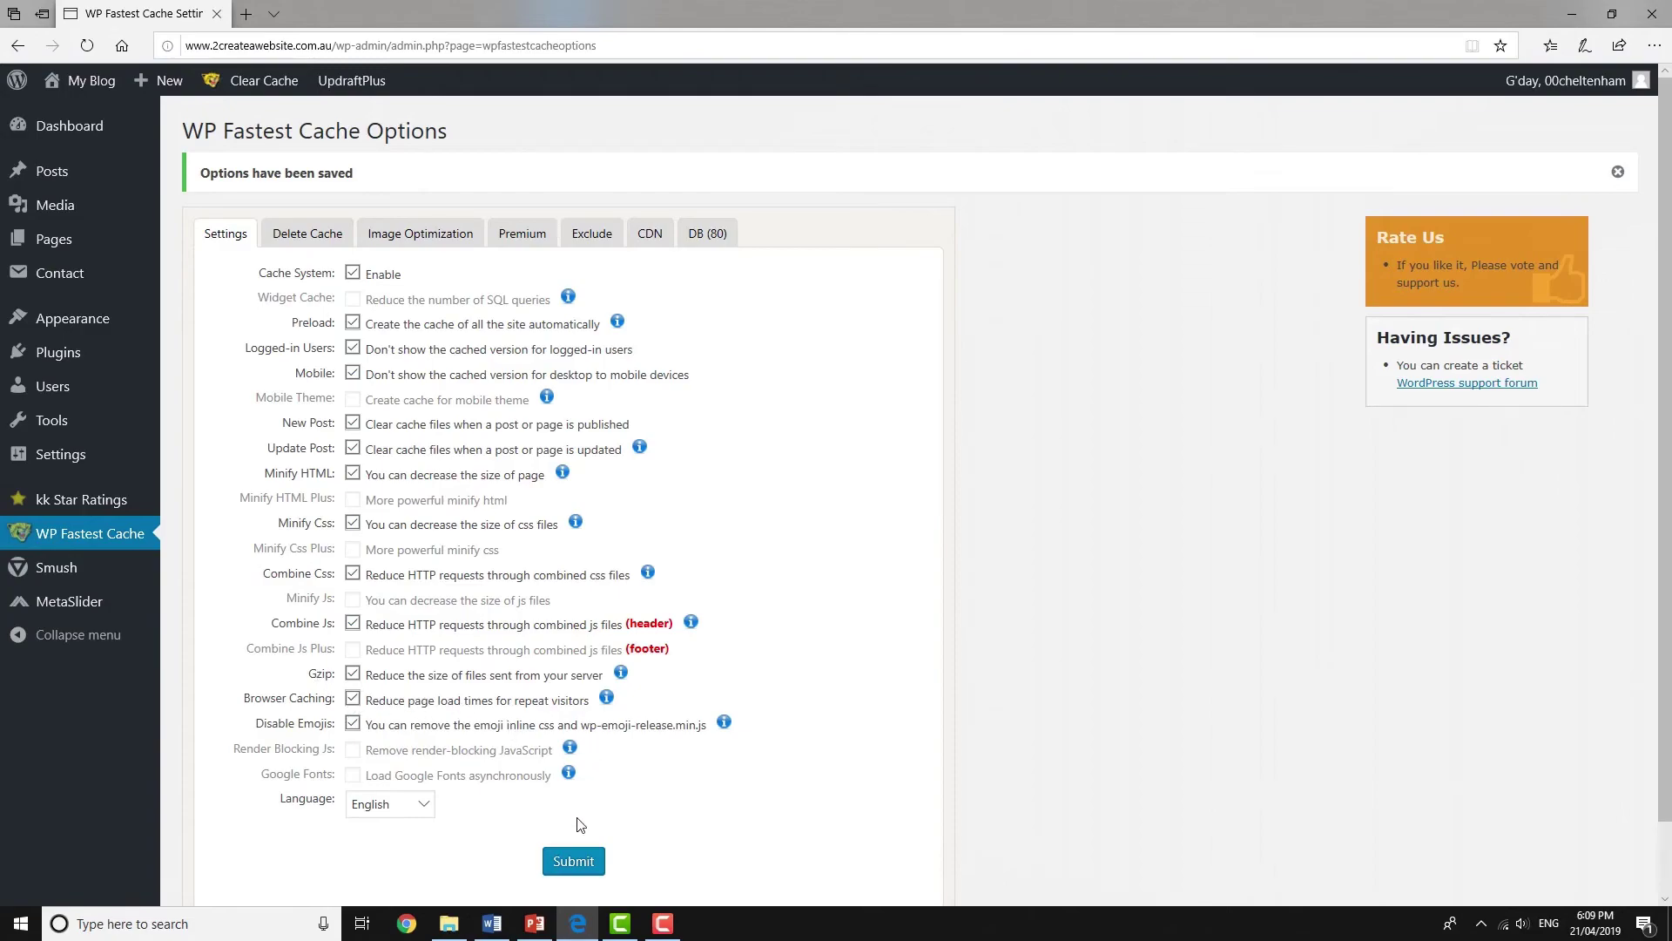
pyautogui.click(573, 862)
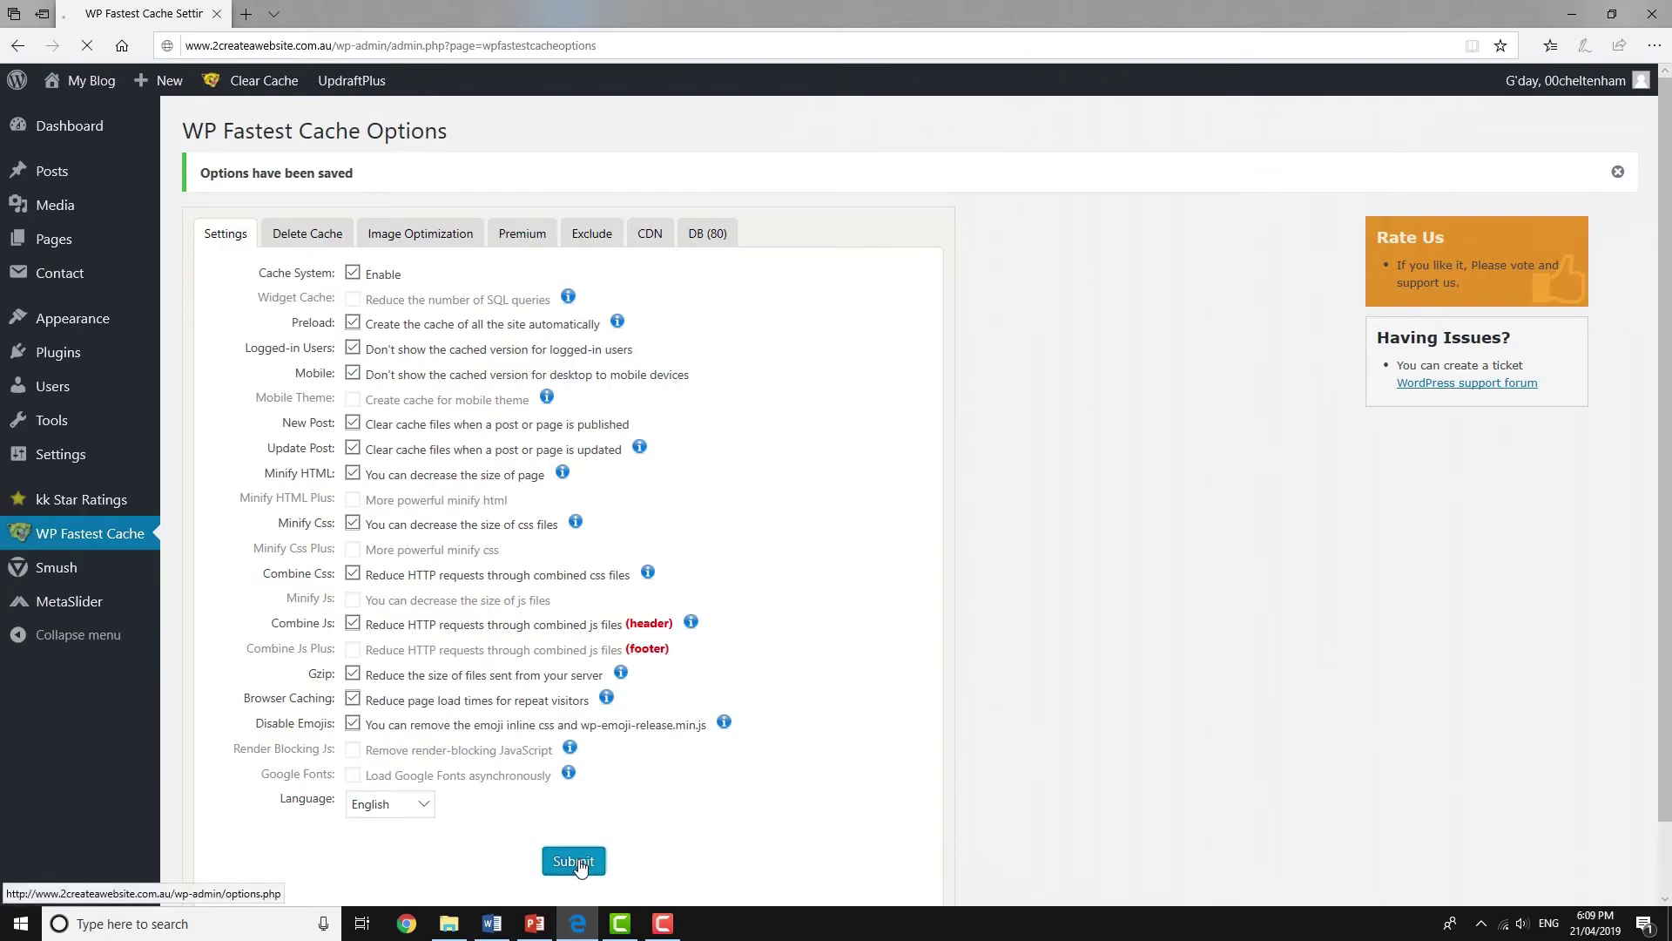